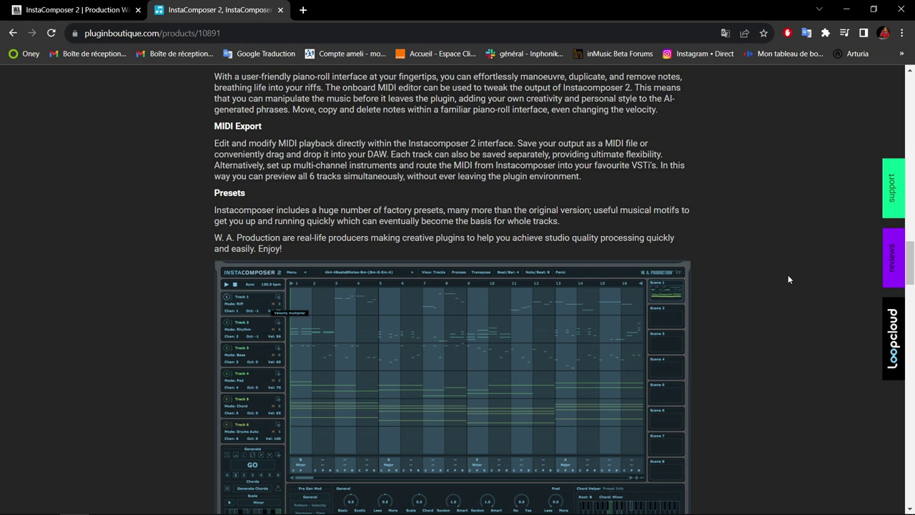
Read through the InstaComposer 2 product page, including its feature list and system requirements.
scroll(788, 279, down, 3)
scroll(788, 279, down, 3)
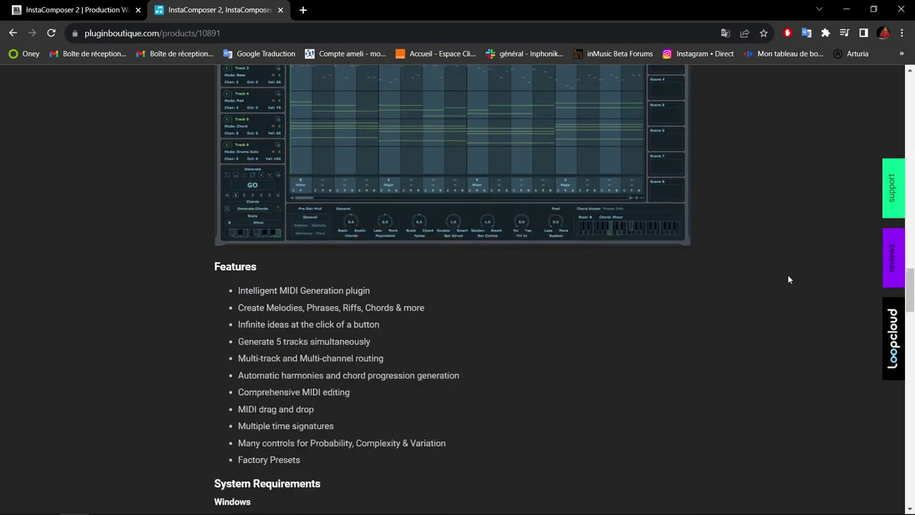
scroll(788, 279, down, 2)
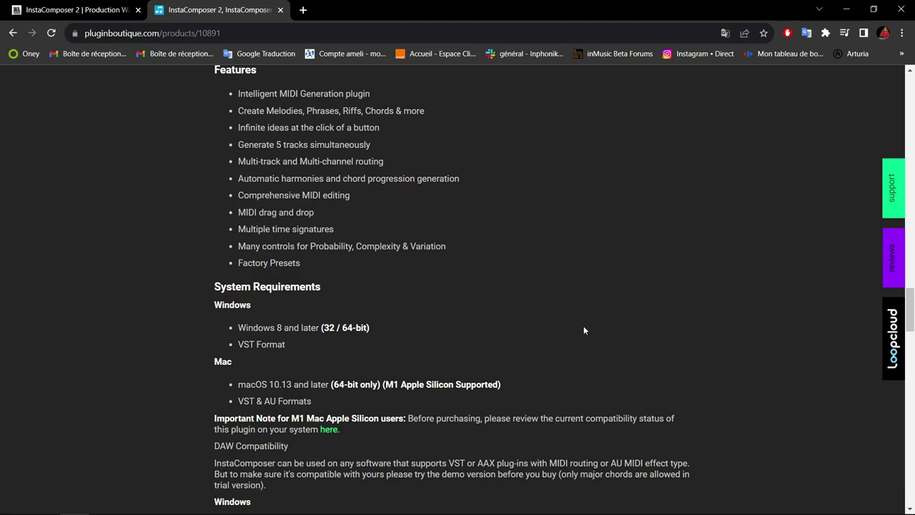
scroll(584, 330, up, 15)
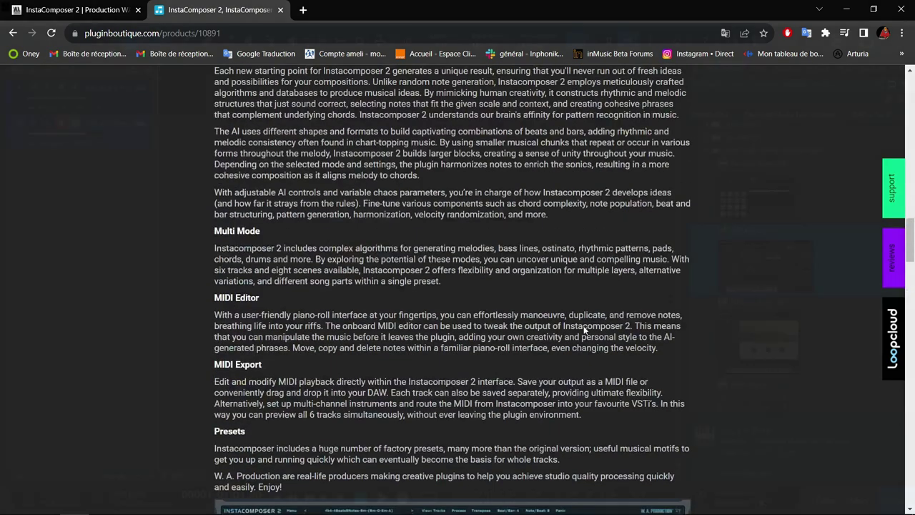
scroll(584, 326, up, 5)
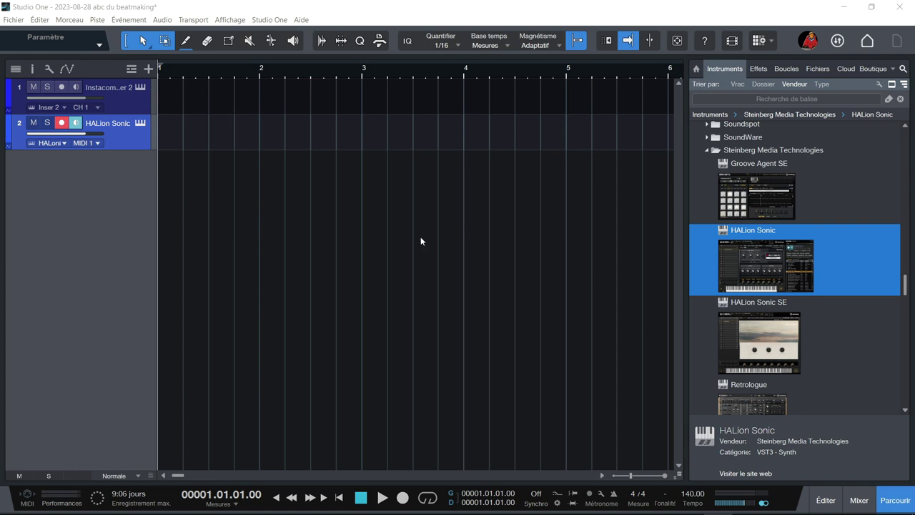
Open the Instacomposer 2 instrument from its track and examine its general options, including UI scaling.
click(141, 88)
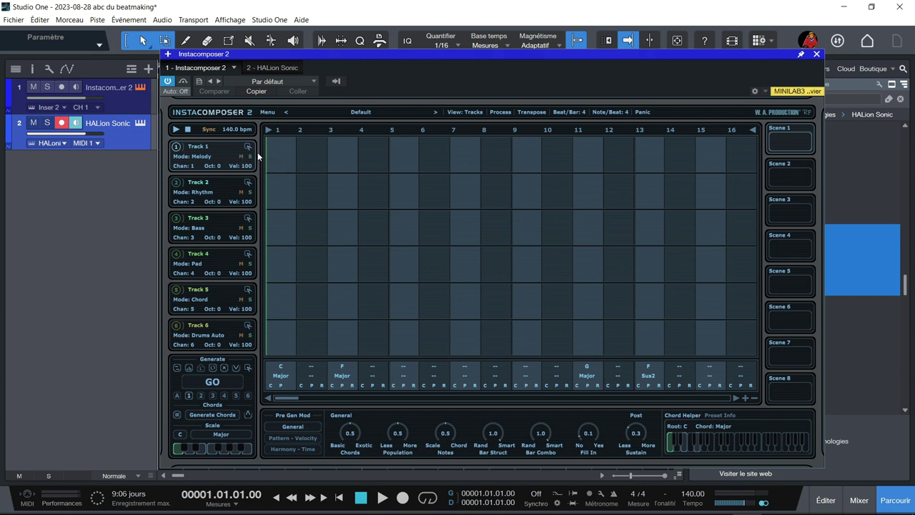
drag(484, 55, 485, 29)
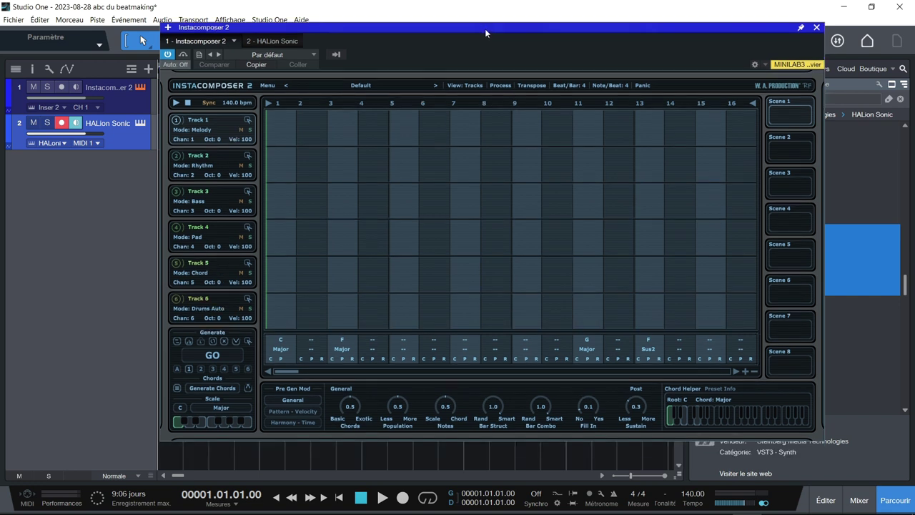
click(267, 85)
mouse_move(310, 188)
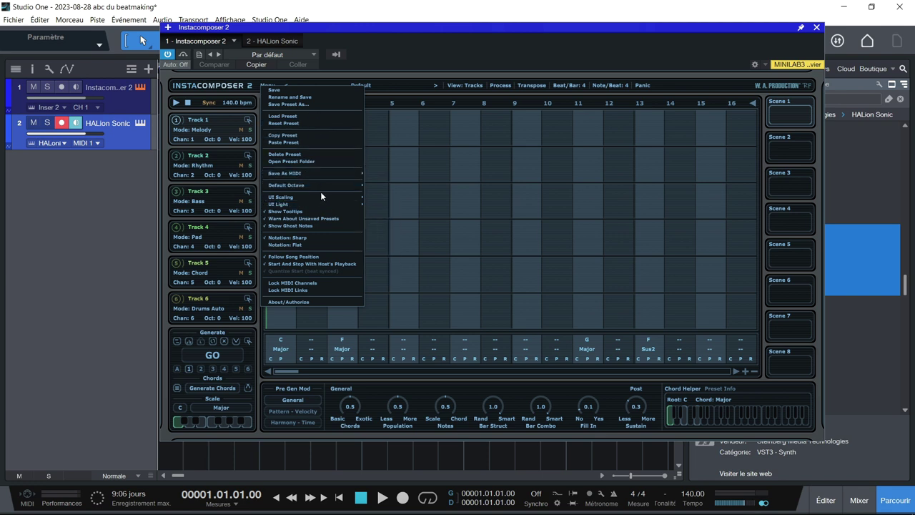
mouse_move(322, 203)
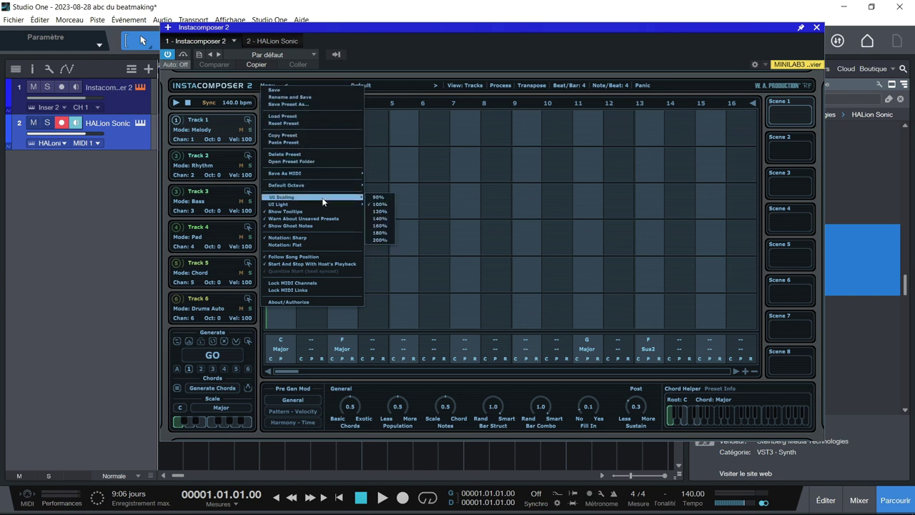
click(415, 53)
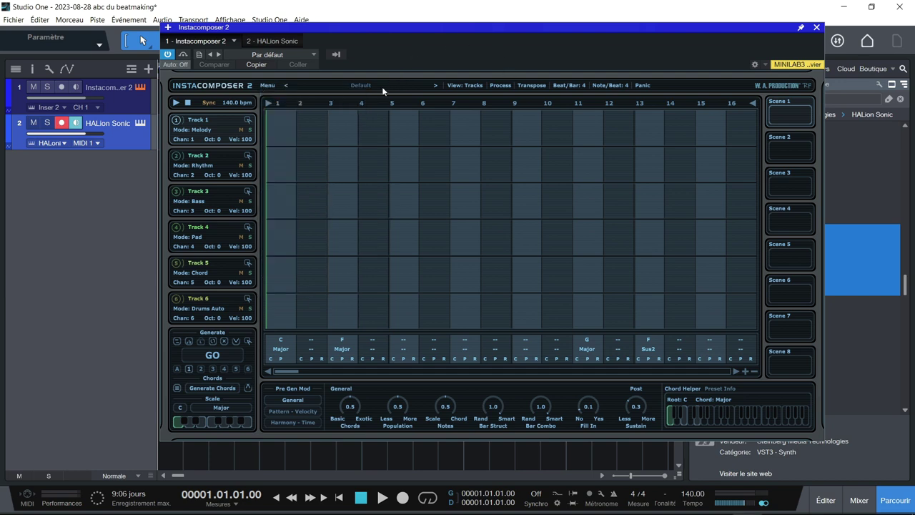
Browse Instacomposer 2's factory preset banks without loading a preset.
click(382, 86)
mouse_move(421, 91)
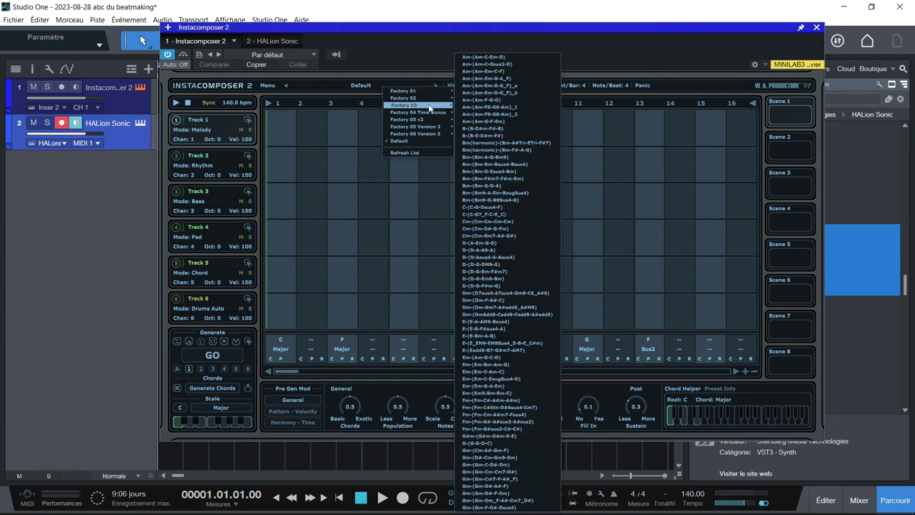
mouse_move(434, 118)
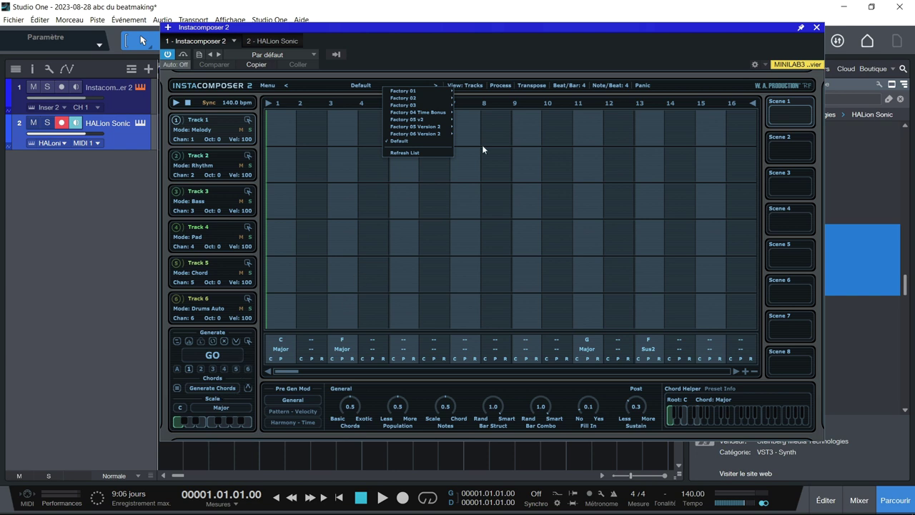
click(512, 81)
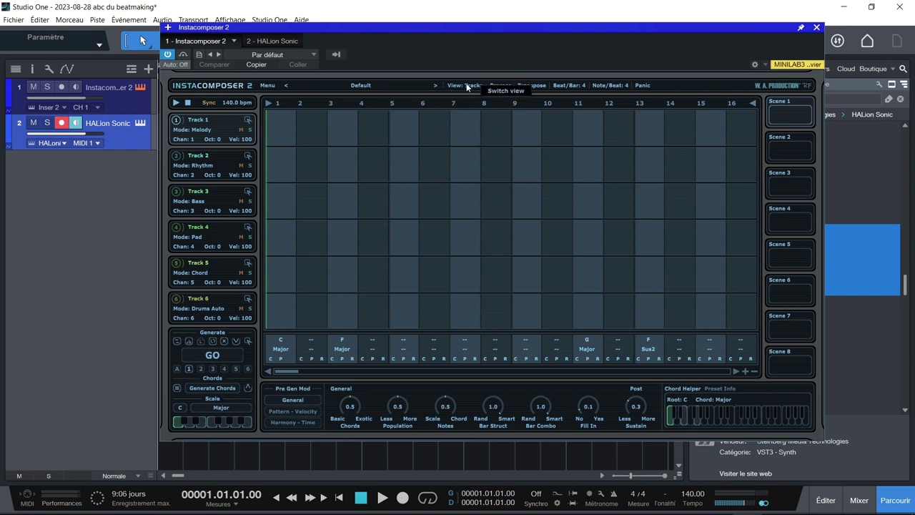
Inspect the Editor view and the options of Track 1, and return to the Tracks view.
click(467, 85)
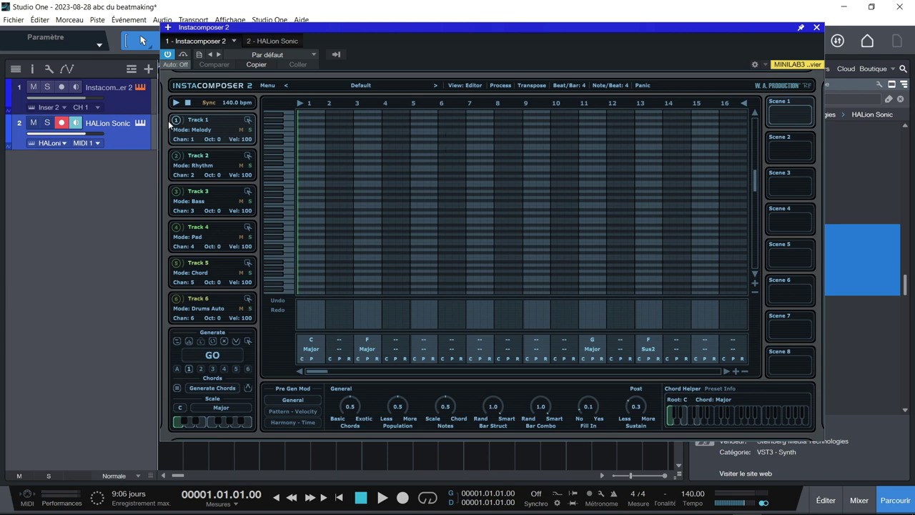
right_click(217, 121)
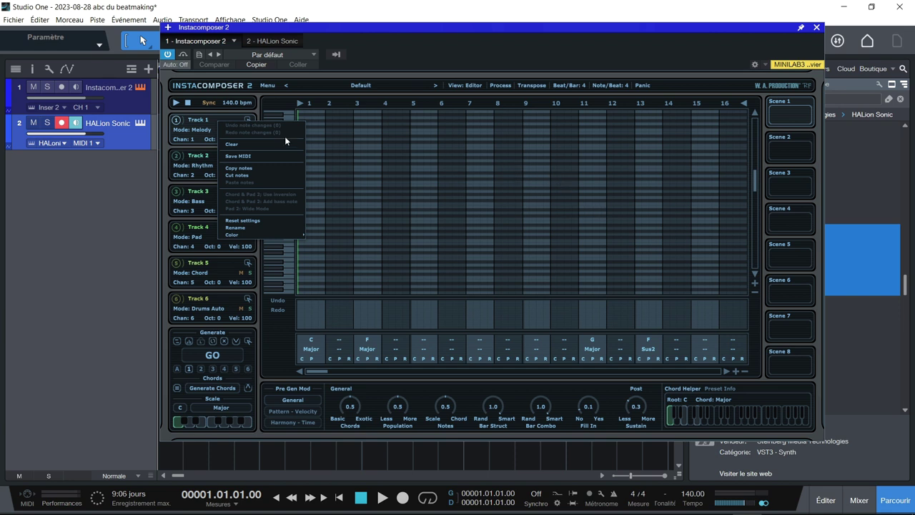
click(463, 86)
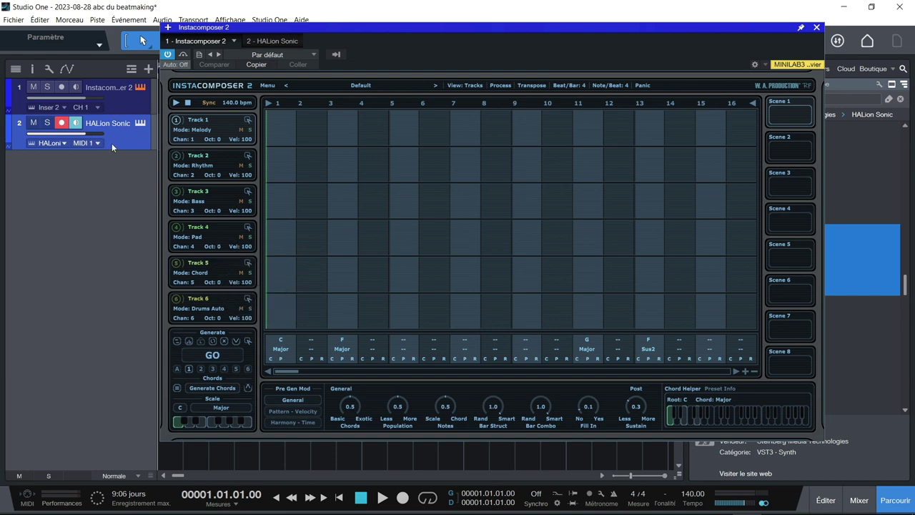
Open the HALion Sonic instrument from its track to view its program slots, and close it.
click(140, 123)
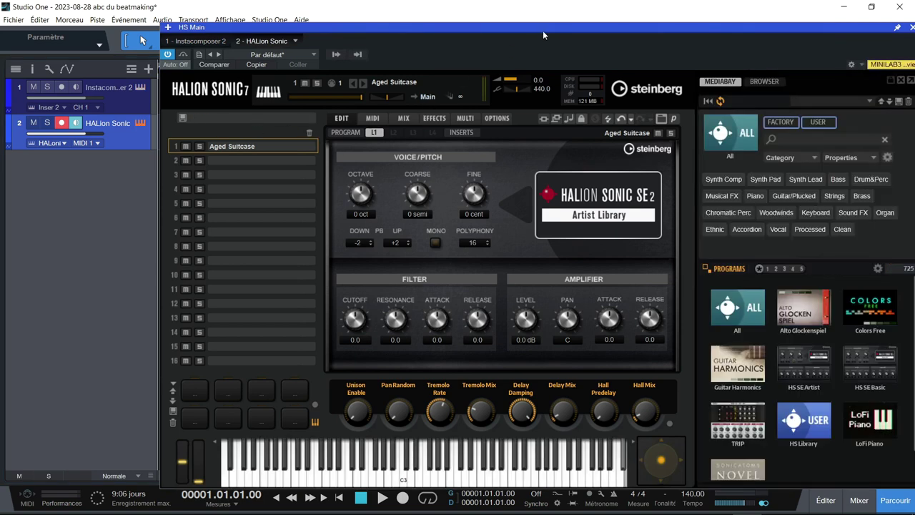
drag(492, 28, 414, 12)
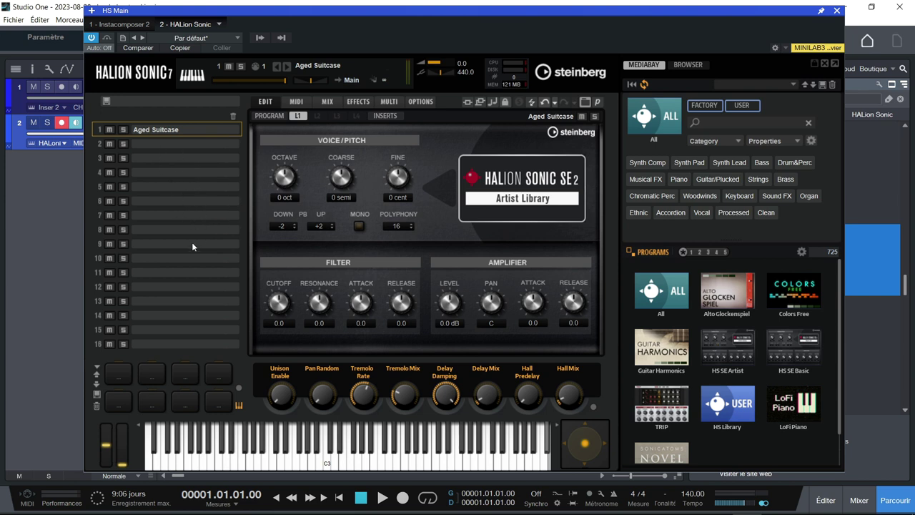
click(837, 10)
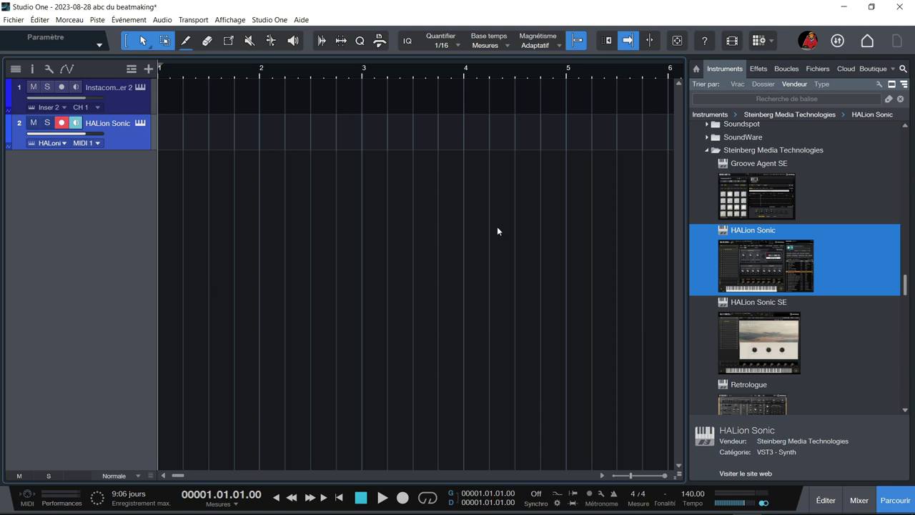
Add Shout Audio's Bold as a new instrument track, check its instrument assignment and close the plugin window.
drag(906, 295, 907, 262)
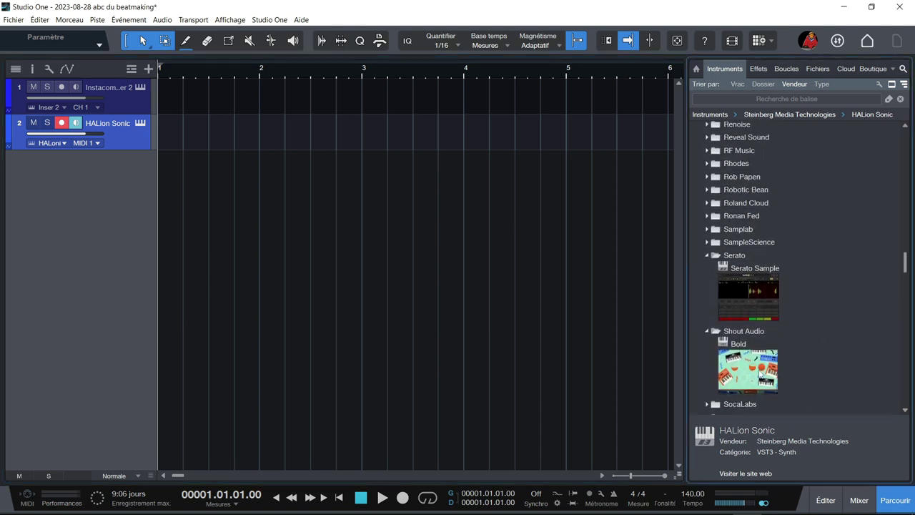
drag(760, 372, 215, 200)
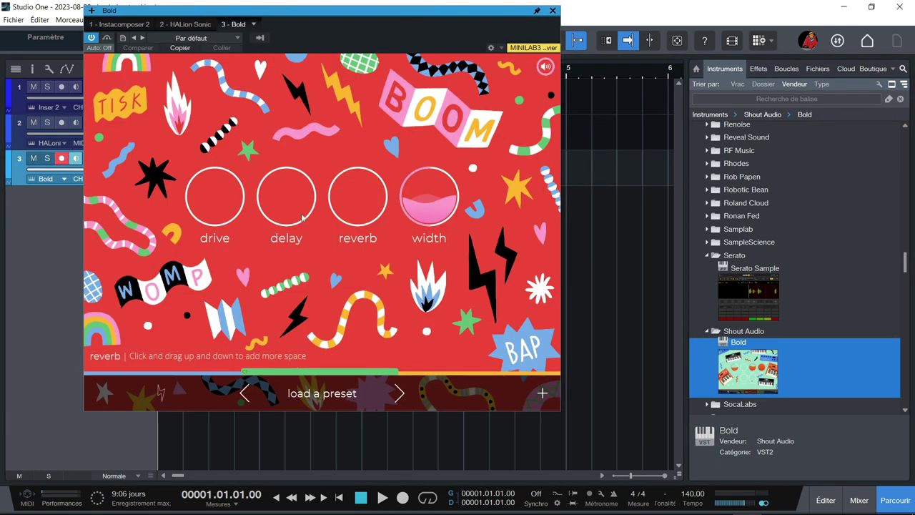
click(64, 179)
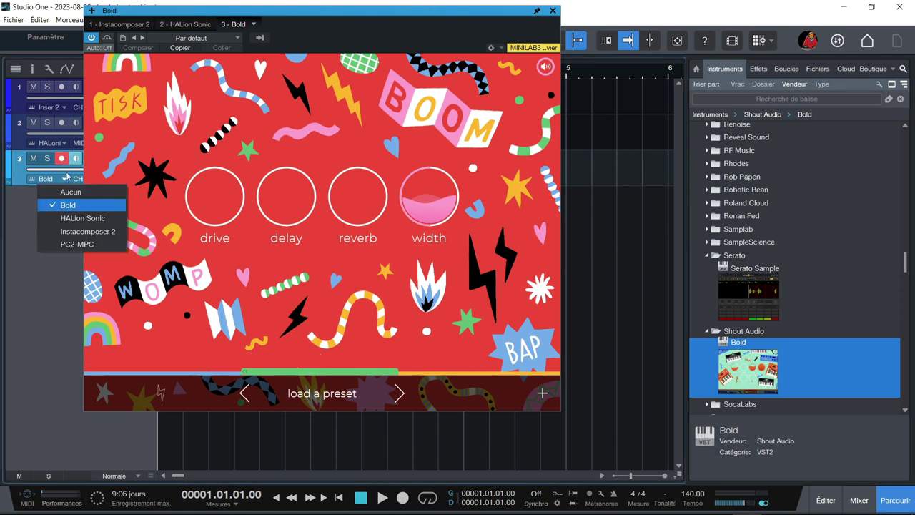
click(68, 170)
click(553, 10)
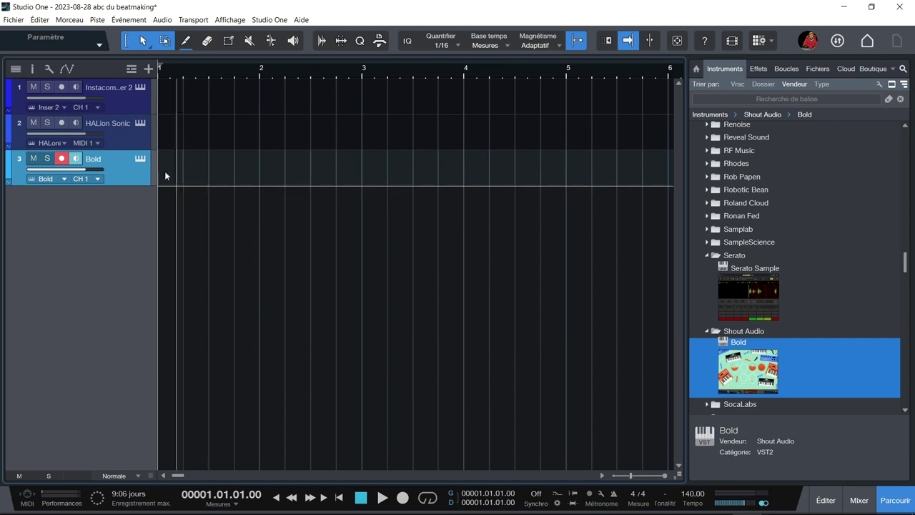
Enlarge the Bold track's header to show its routing fields and check the available MIDI inputs.
drag(141, 185, 140, 239)
click(66, 189)
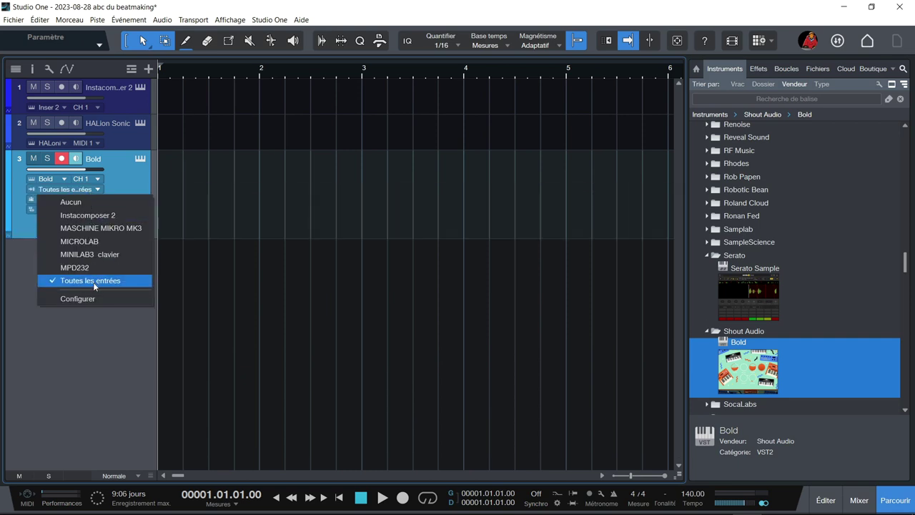
click(141, 164)
Load the strings preset in the Bold instrument and close its window.
click(141, 163)
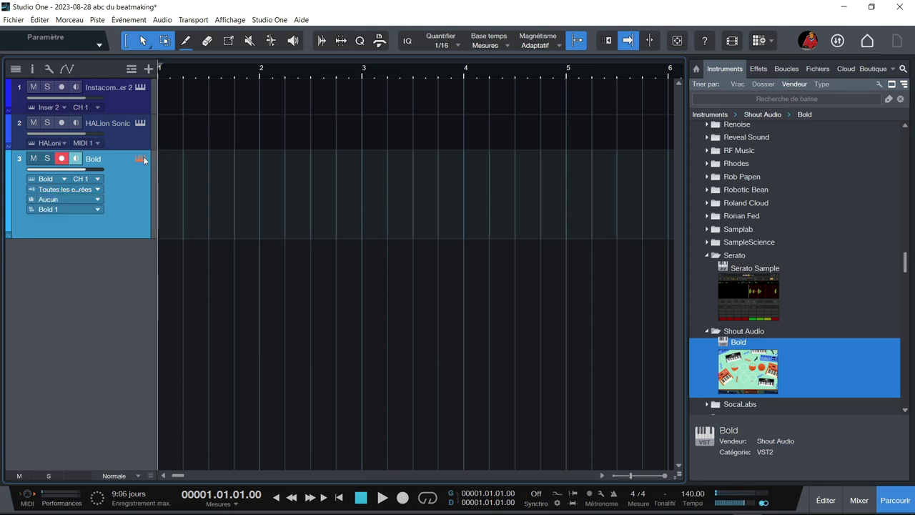
click(353, 397)
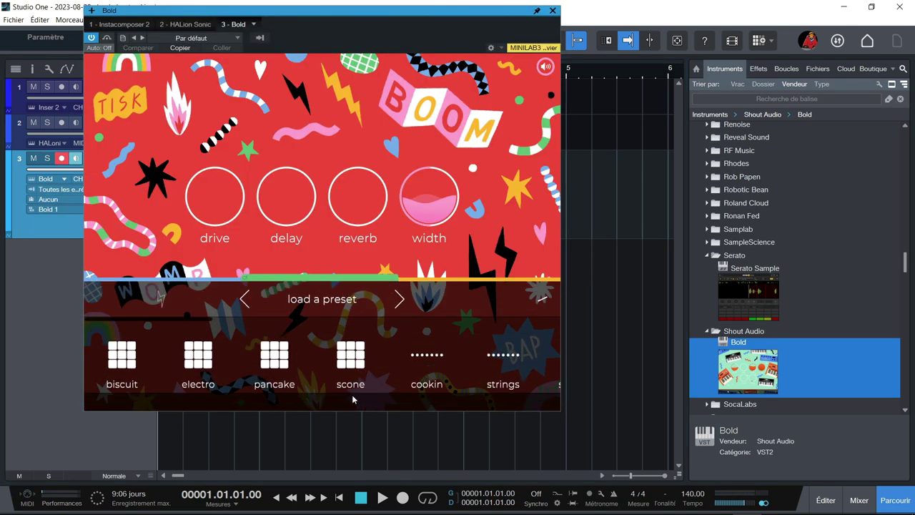
click(520, 357)
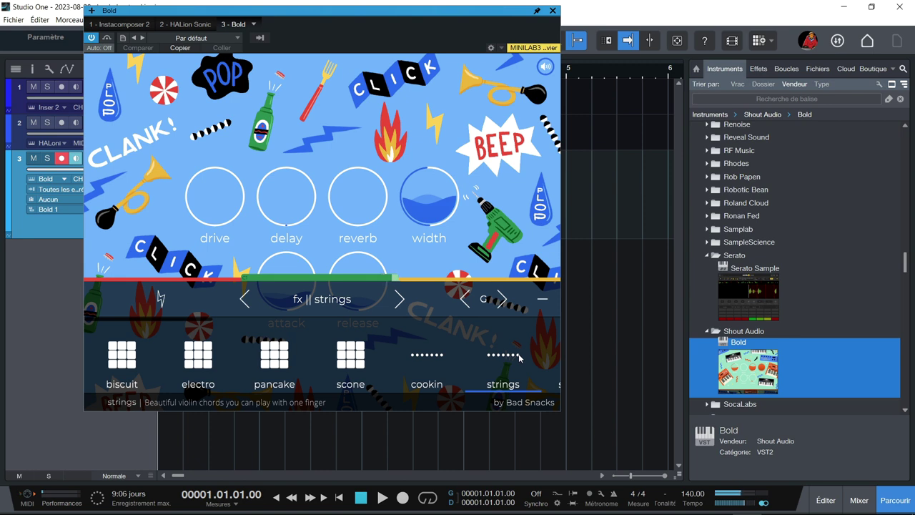
click(554, 11)
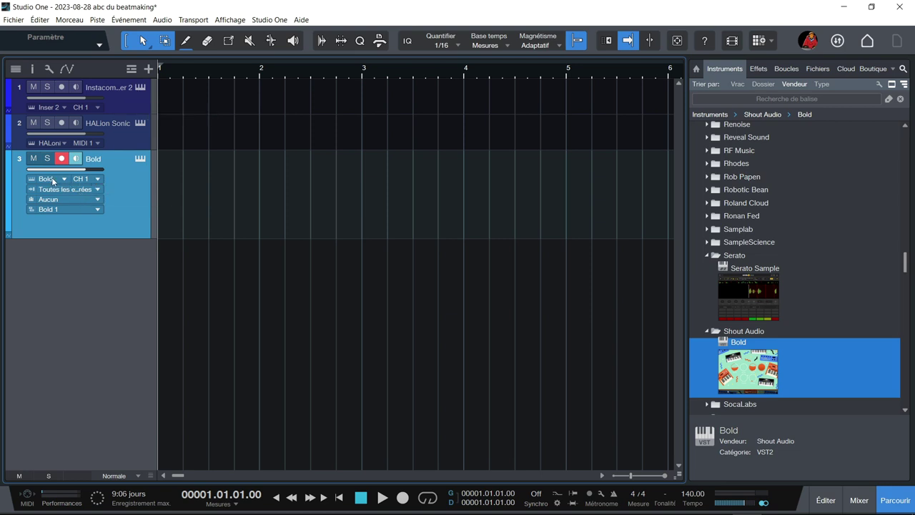
Set the Bold track's MIDI input to Instacomposer 2.
click(98, 190)
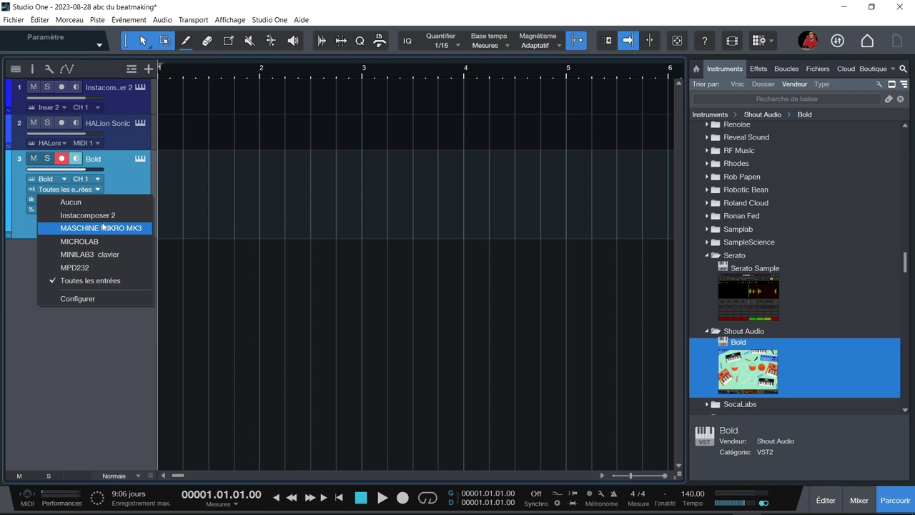
click(103, 215)
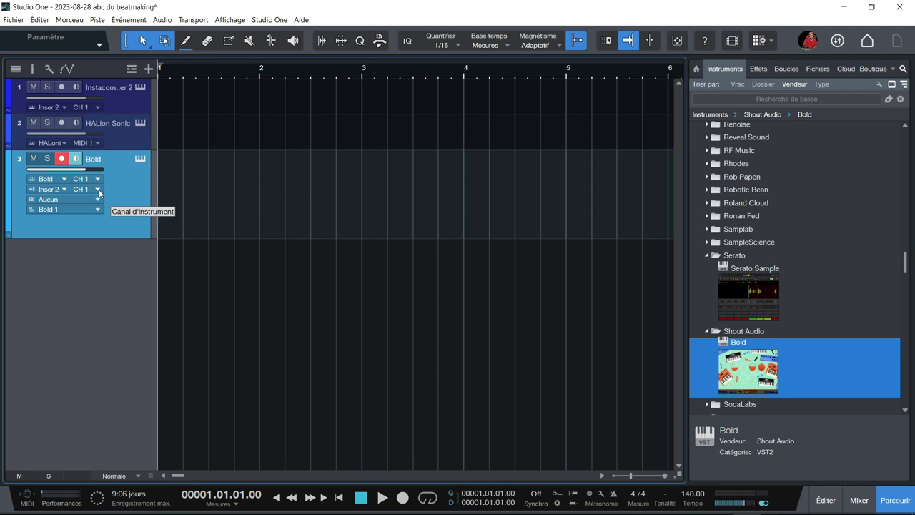
Set Instacomposer 2's scale to A Minor with Track 1 selected.
click(141, 88)
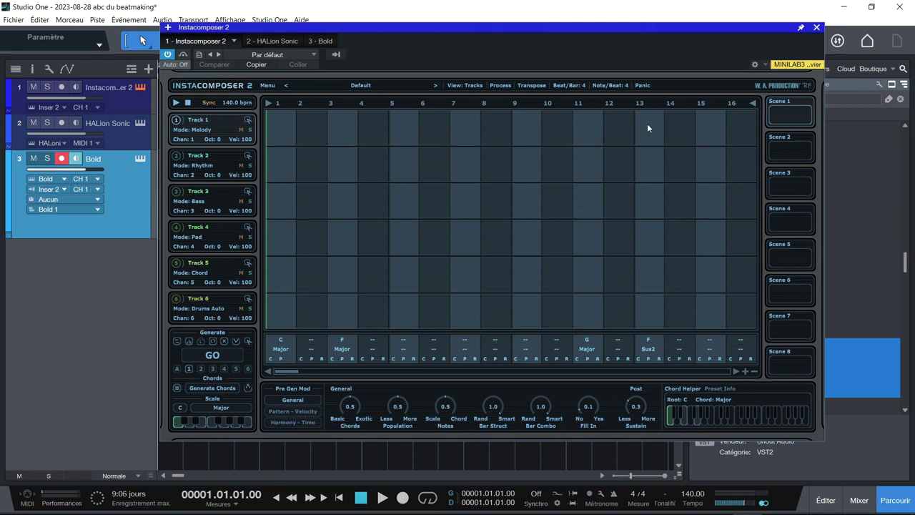
right_click(222, 122)
click(178, 123)
click(180, 409)
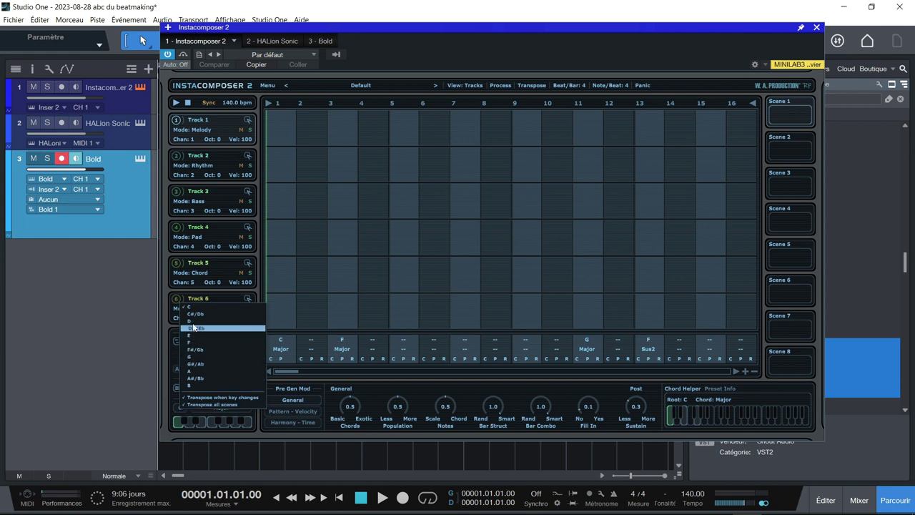
click(204, 372)
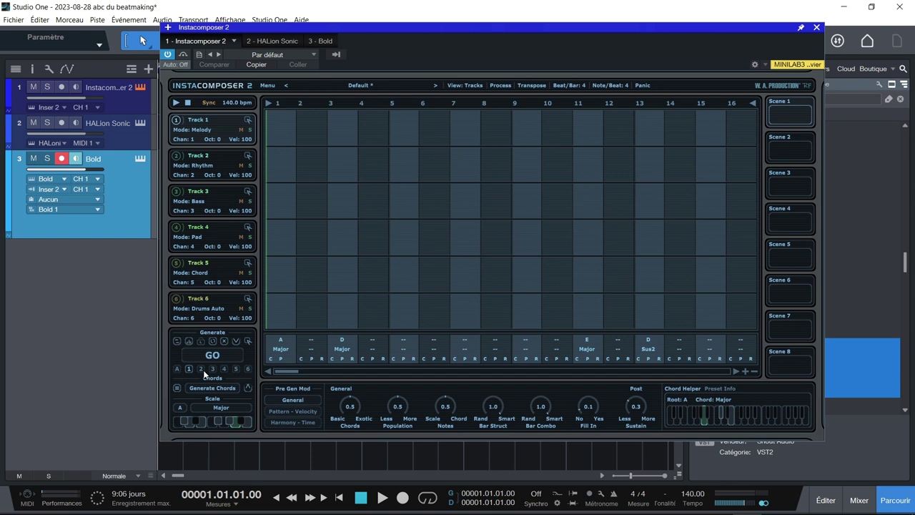
click(212, 408)
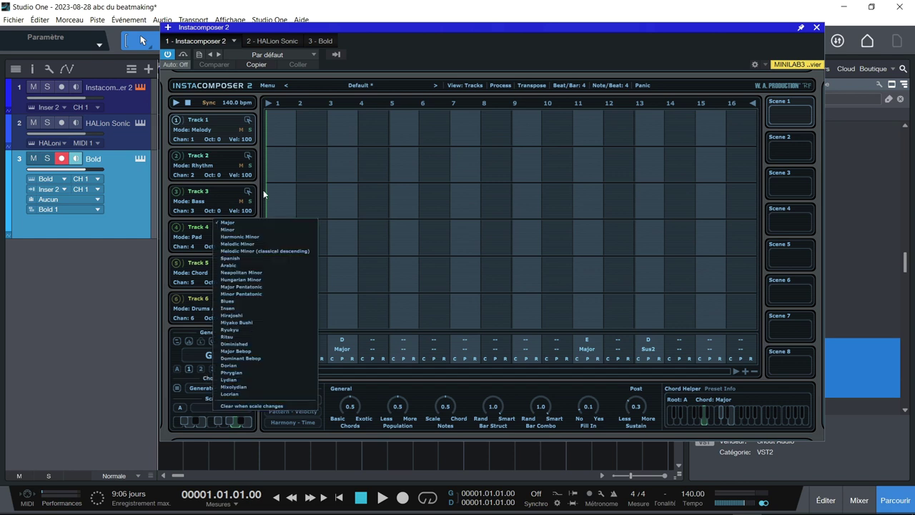
click(234, 230)
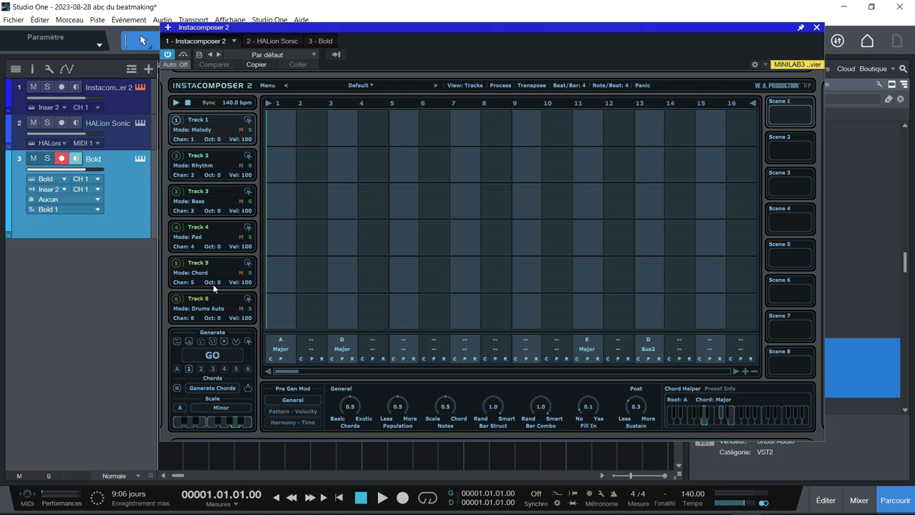
Generate a melody on Track 1 of Instacomposer 2 and start playback to hear it.
click(202, 354)
key(space)
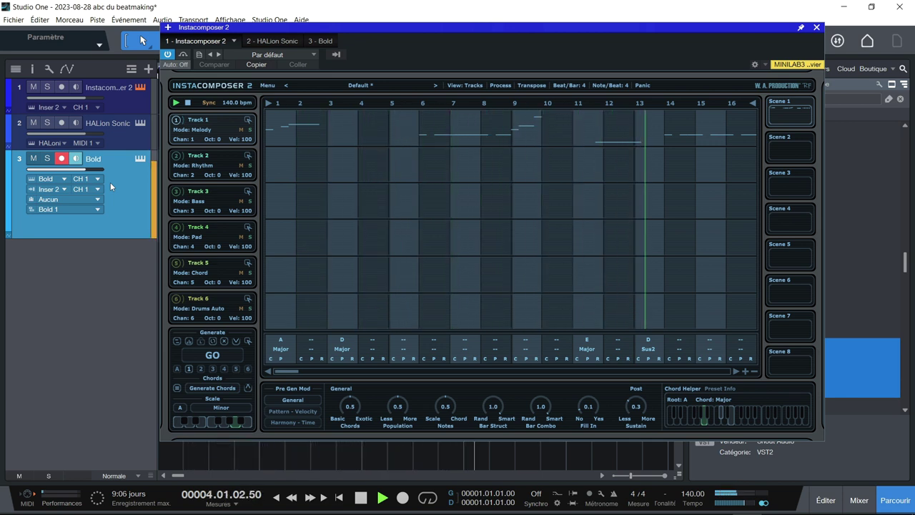
Stop playback and load the pluck preset from the keys category in the Bold instrument.
key(space)
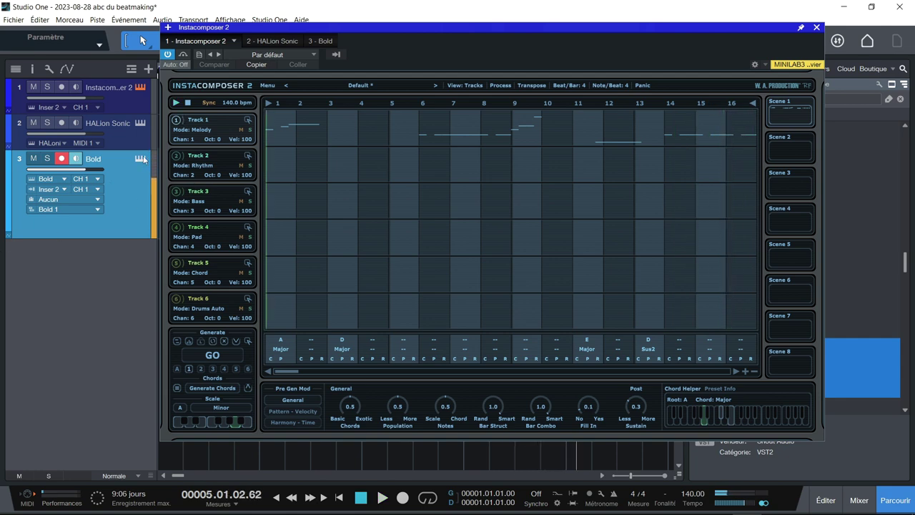
click(141, 158)
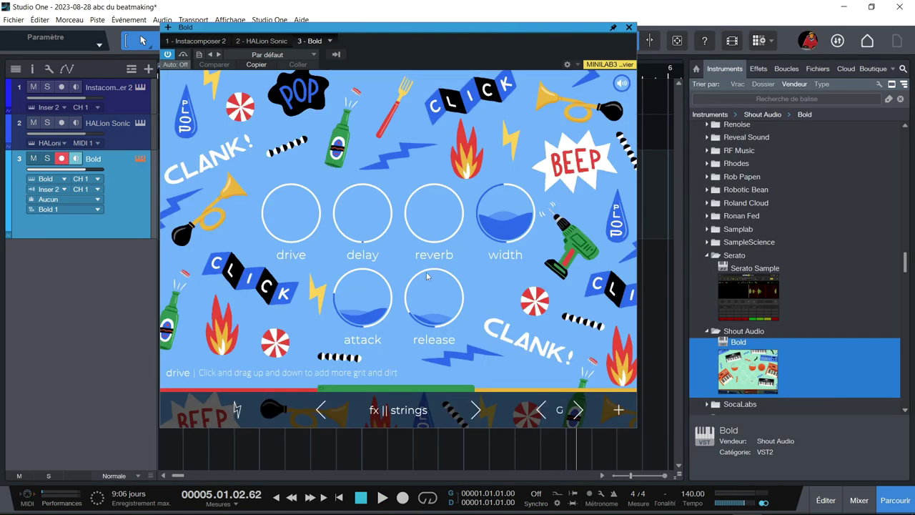
click(438, 413)
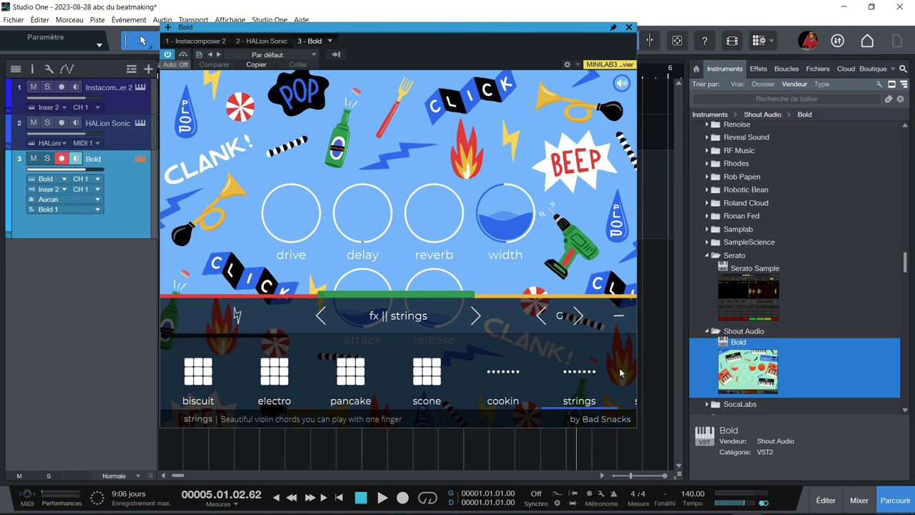
drag(592, 374, 424, 388)
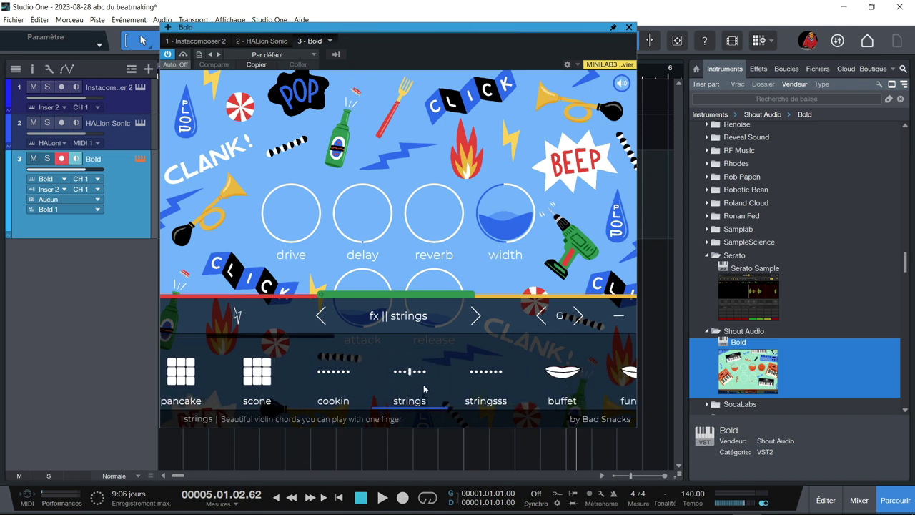
scroll(422, 388, down, 2)
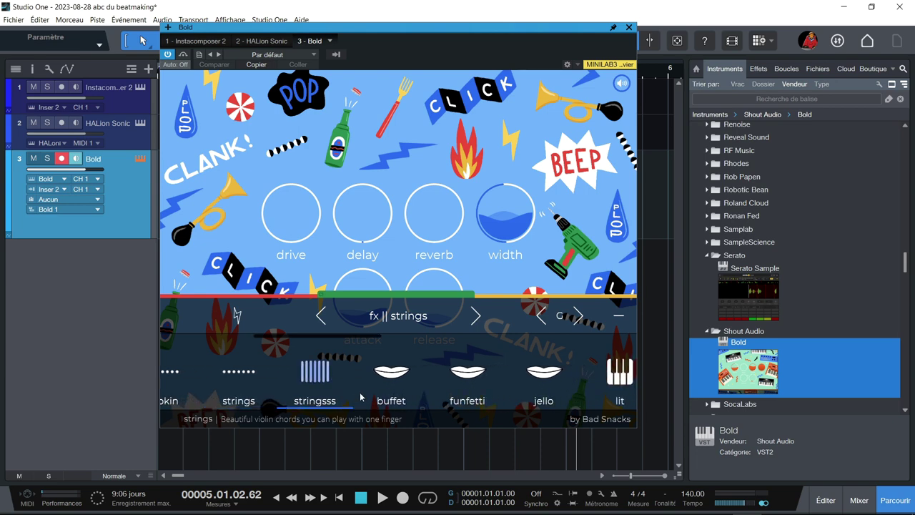
click(350, 393)
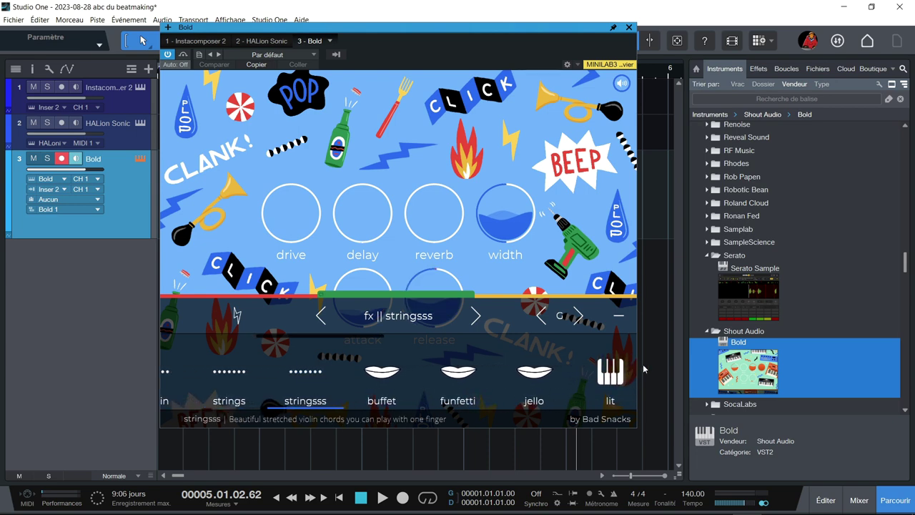
drag(621, 374, 373, 405)
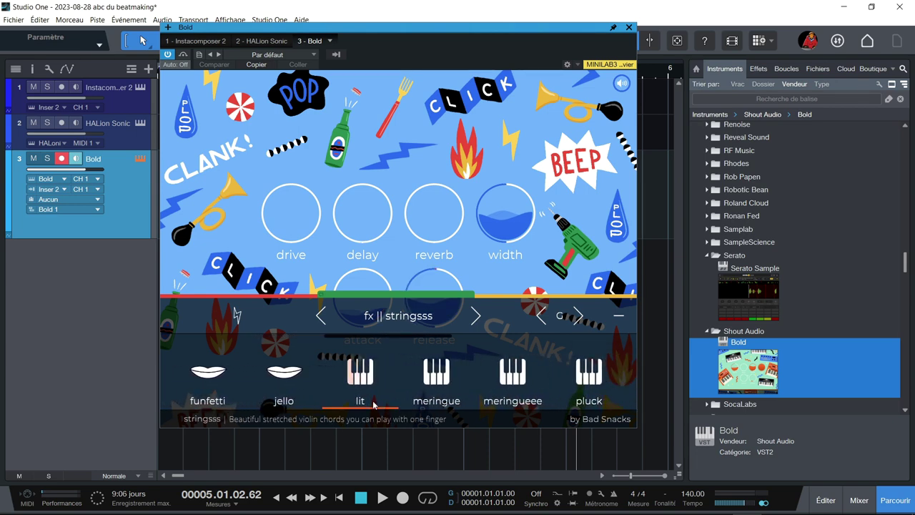
click(373, 405)
click(589, 378)
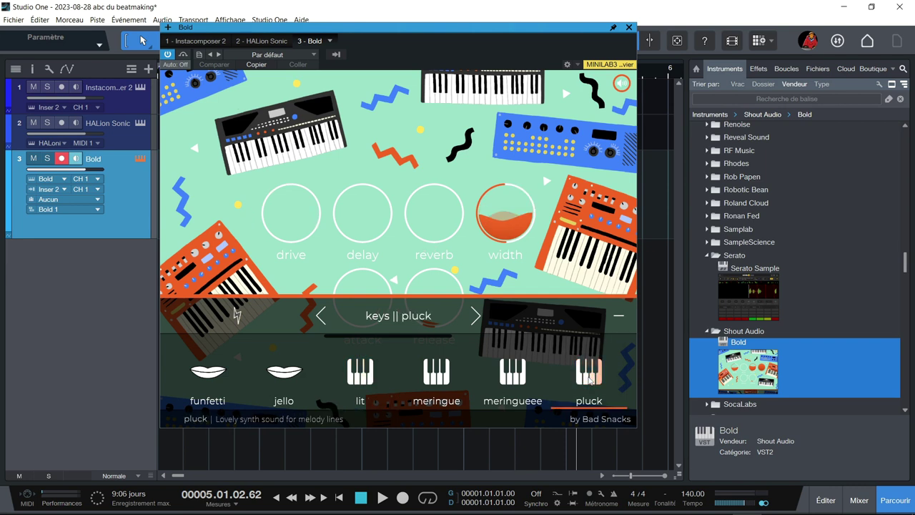
Play the generated melody through the pluck sound, stop playback and close the Bold window.
key(space)
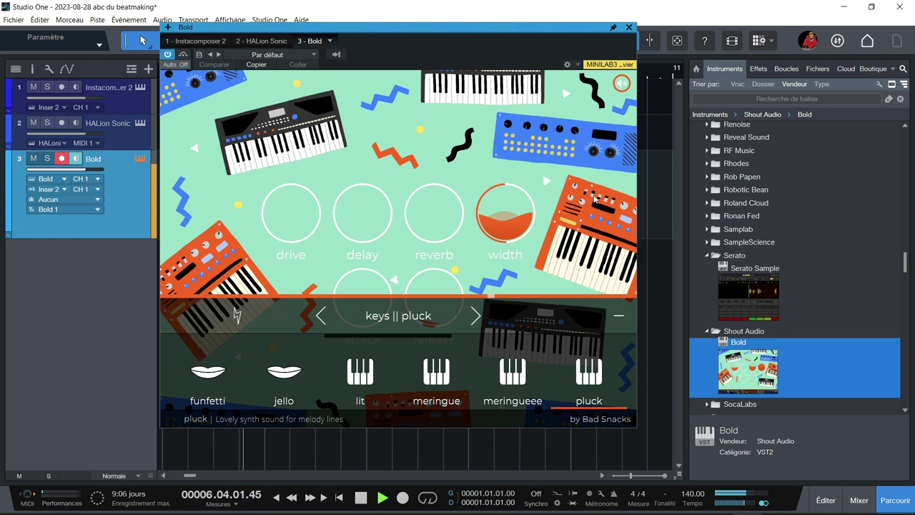
key(space)
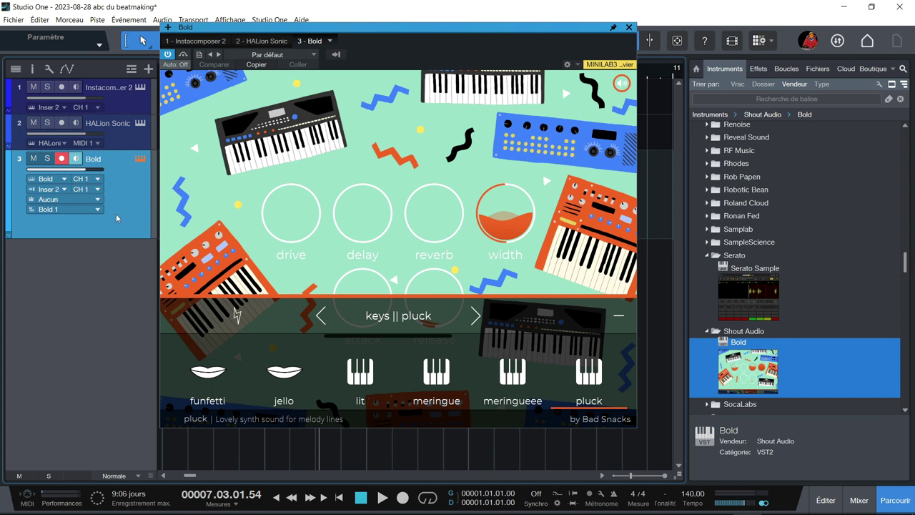
click(629, 28)
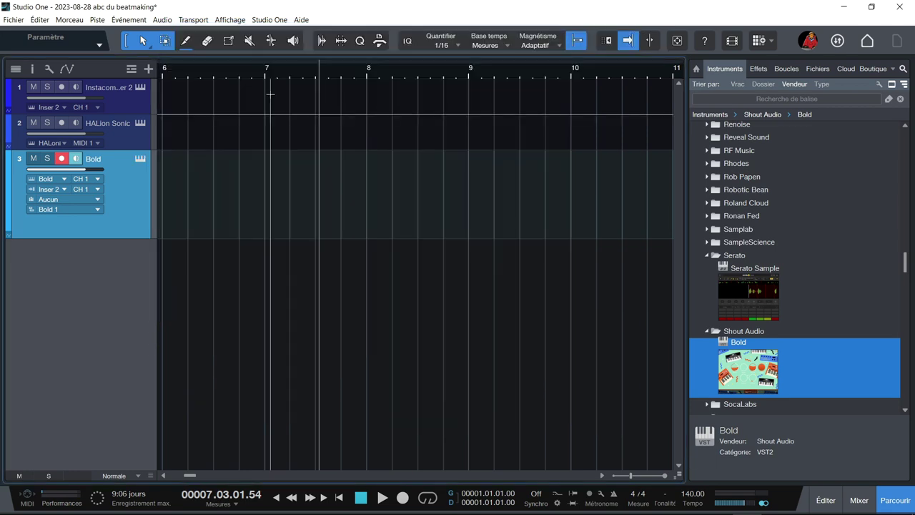
Reopen the Instacomposer 2 window and set the Bold track's MIDI input channel to CH 2.
click(140, 87)
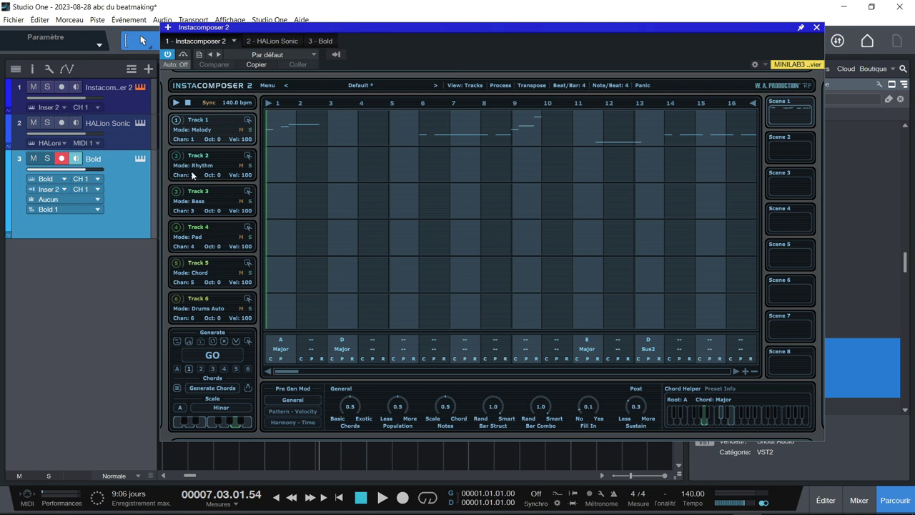
click(97, 190)
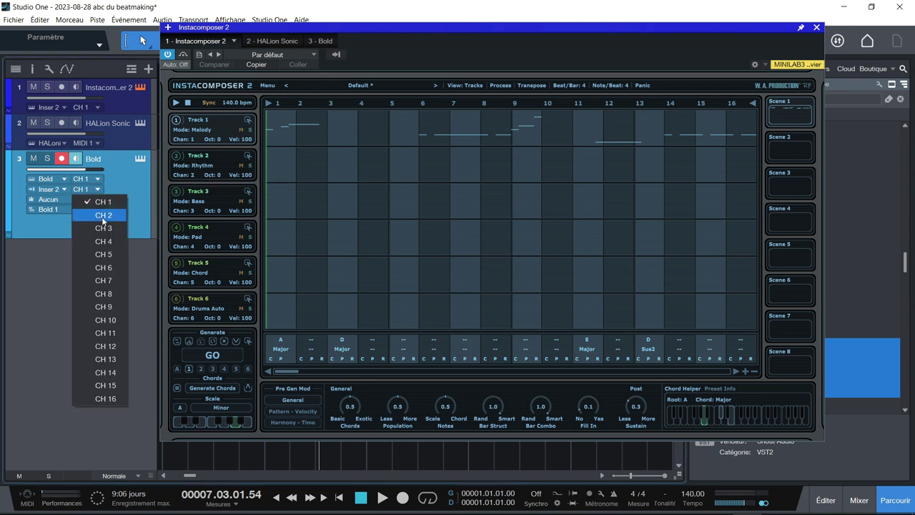
click(102, 216)
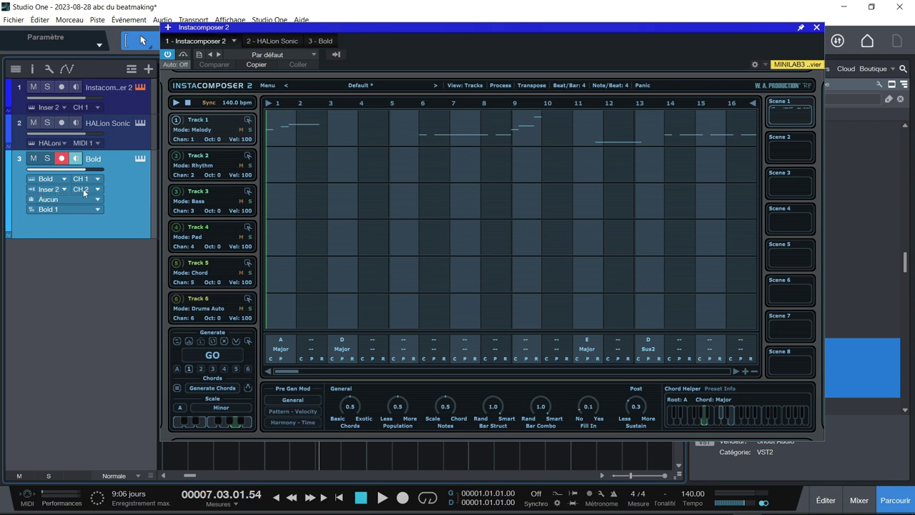
Set Instacomposer 2's Track 2 to Riff mode, generate its part and play it back through Bold.
click(173, 164)
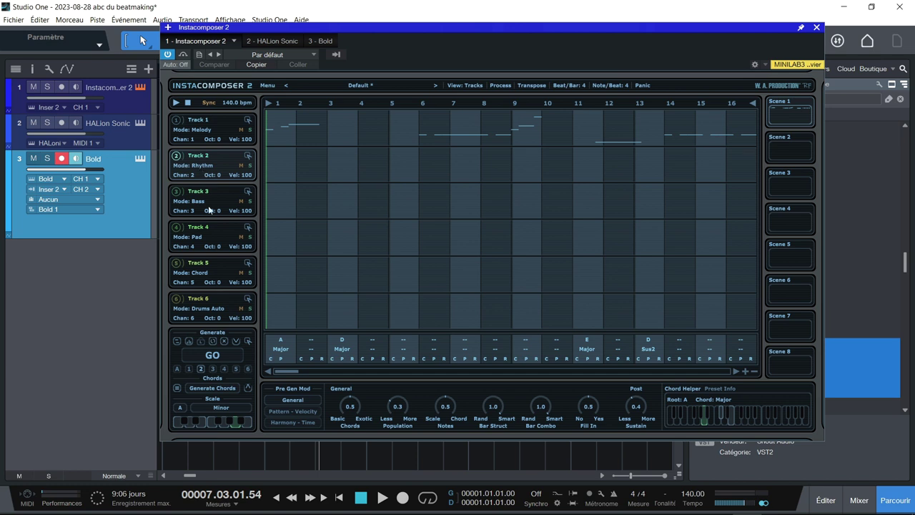
click(204, 166)
click(217, 176)
click(212, 360)
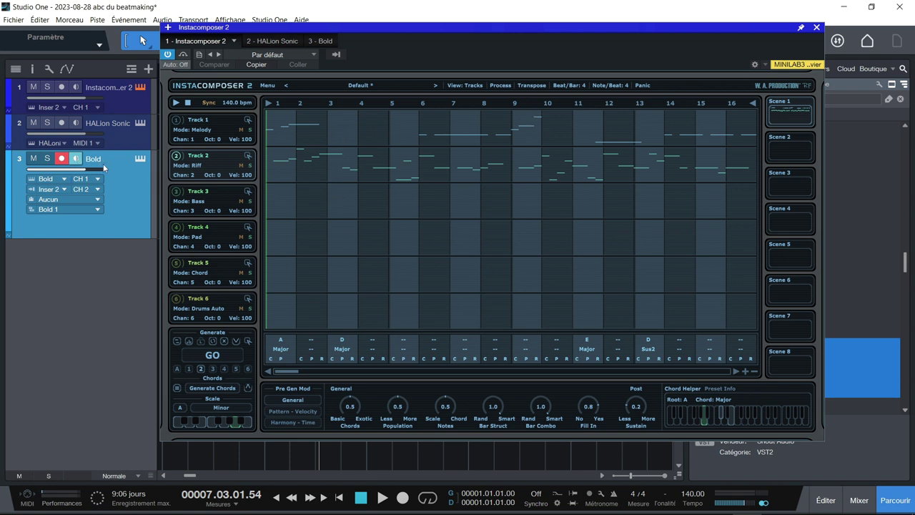
key(space)
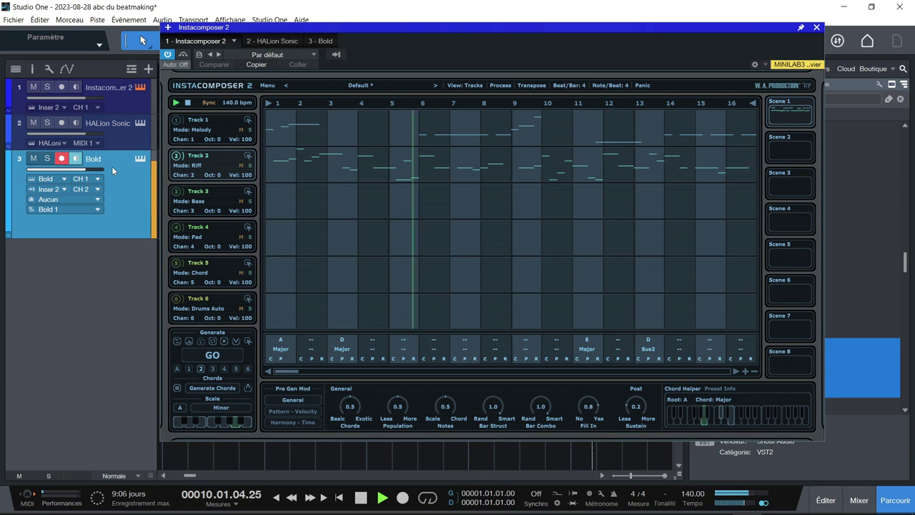
key(space)
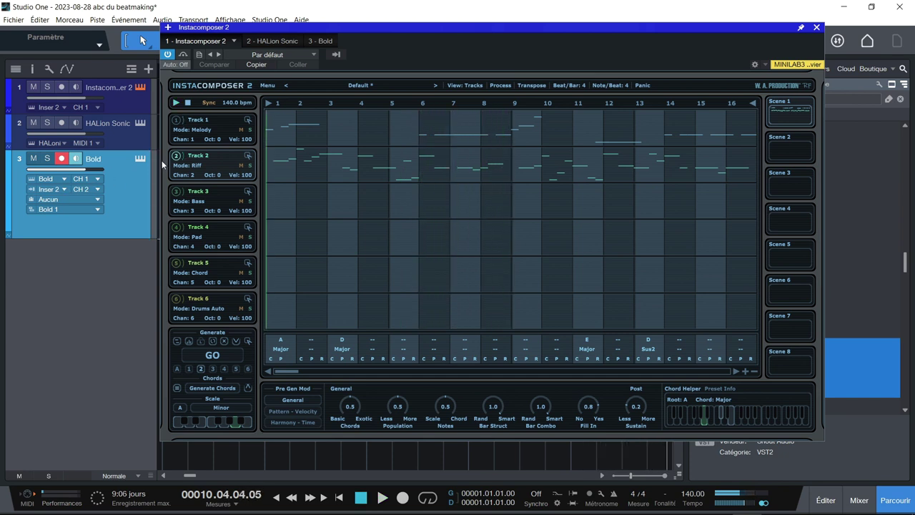
Switch Track 2 to Chord mode, generate a chord part and play it back through Bold.
click(201, 165)
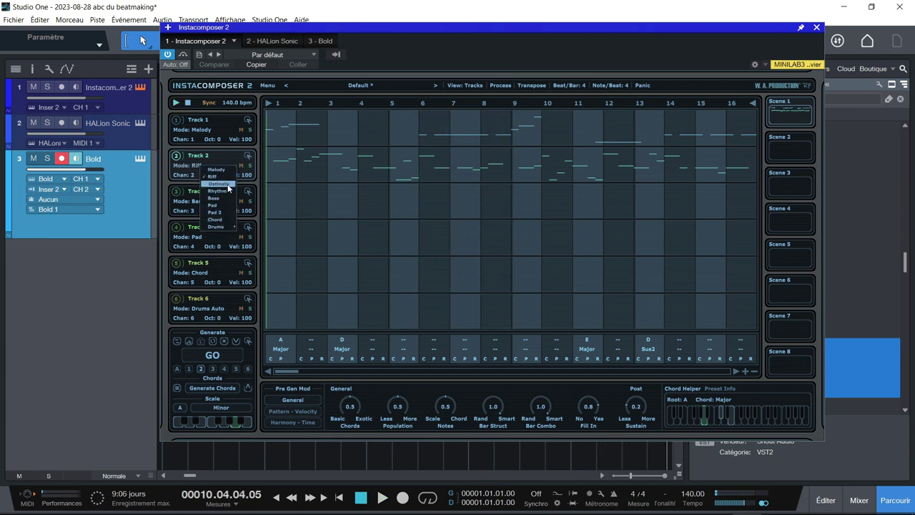
click(216, 220)
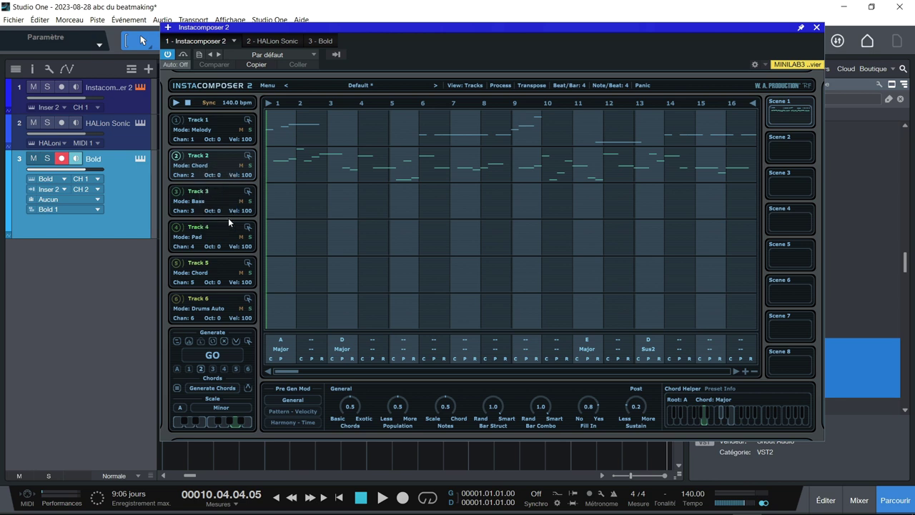
click(214, 356)
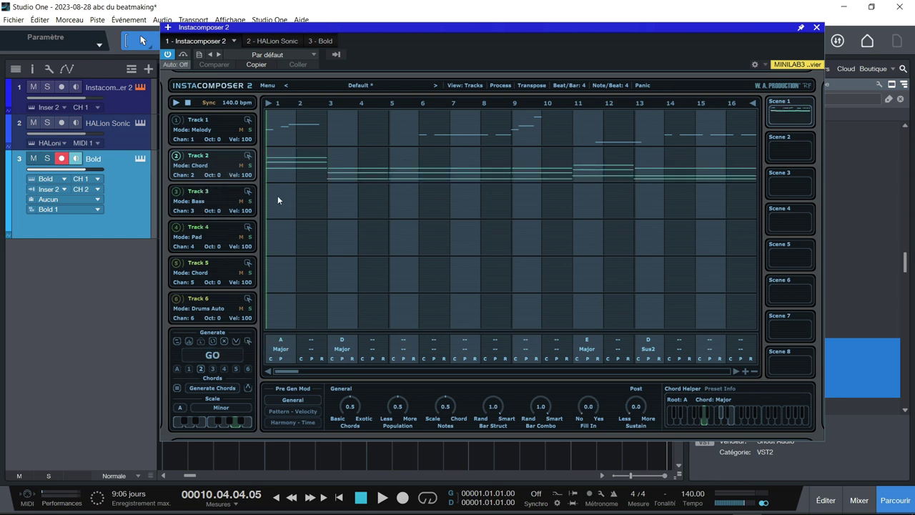
key(space)
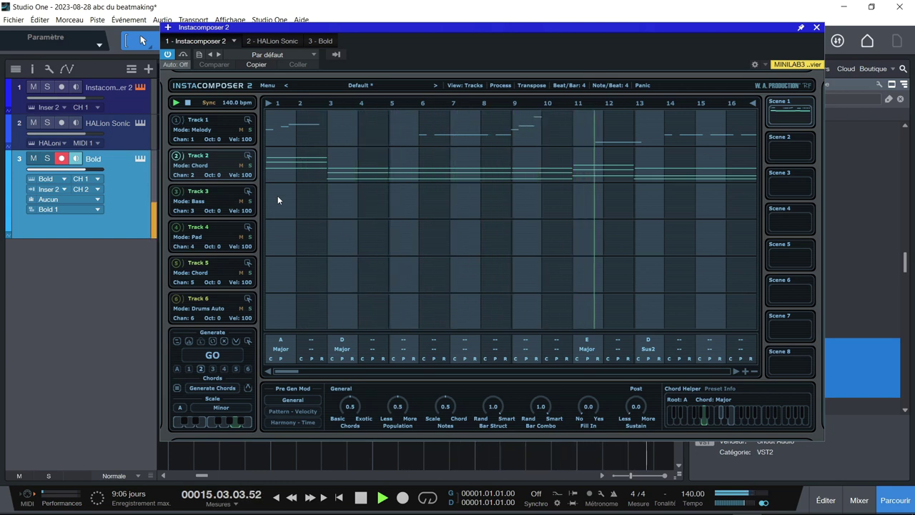
key(space)
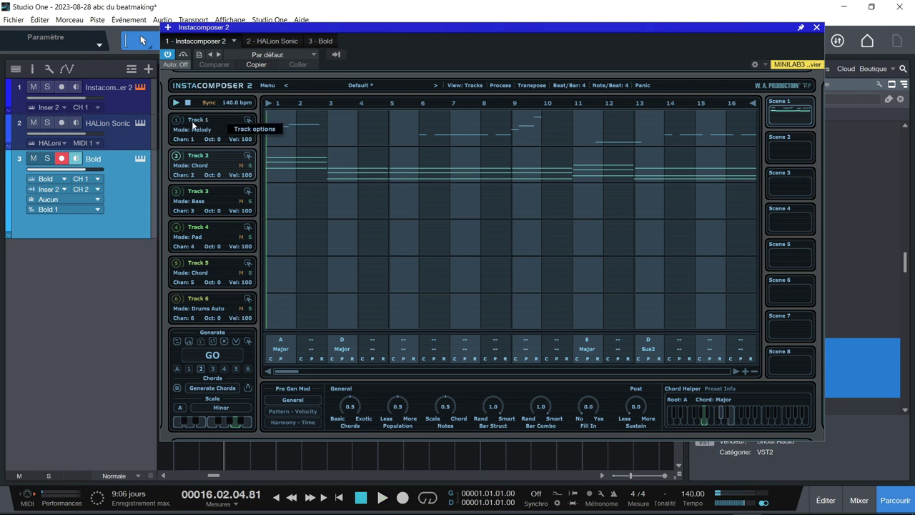
Route Instacomposer 2 on CH 1 into the HALion Sonic track and monitor that track during playback.
drag(131, 148, 133, 170)
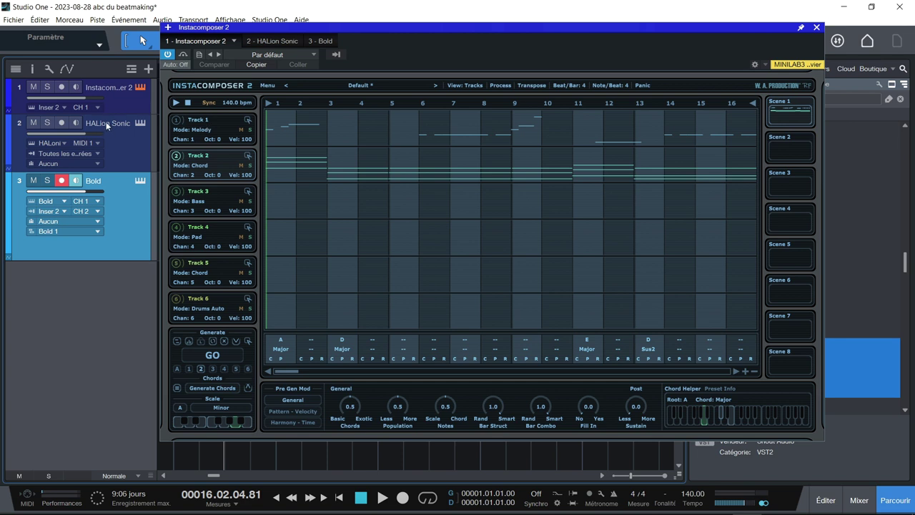
click(99, 152)
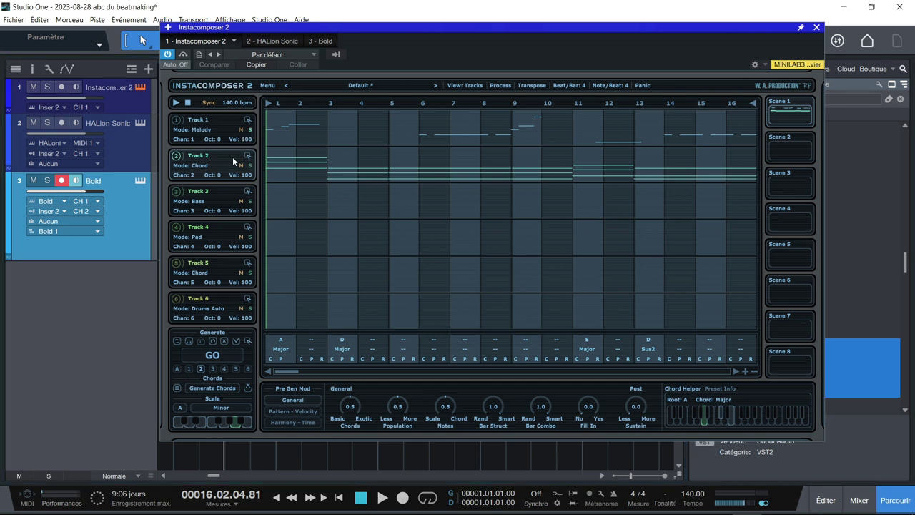
key(space)
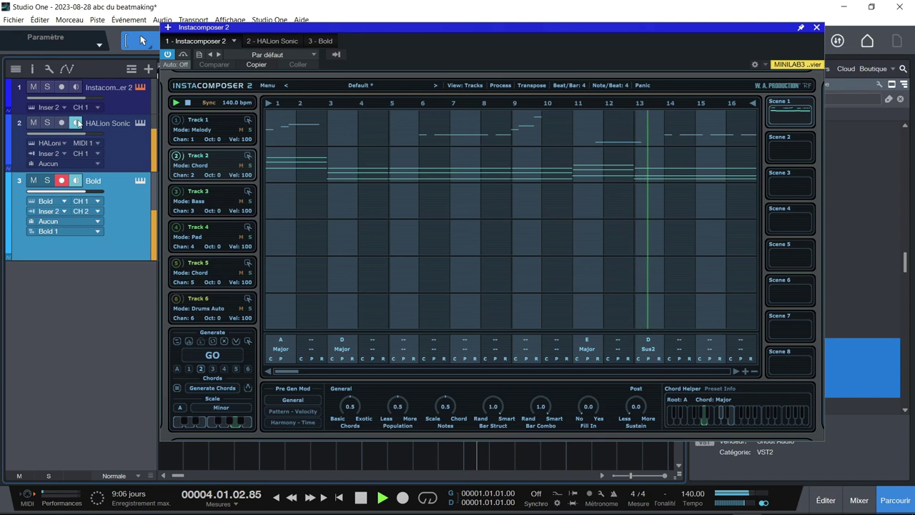
key(space)
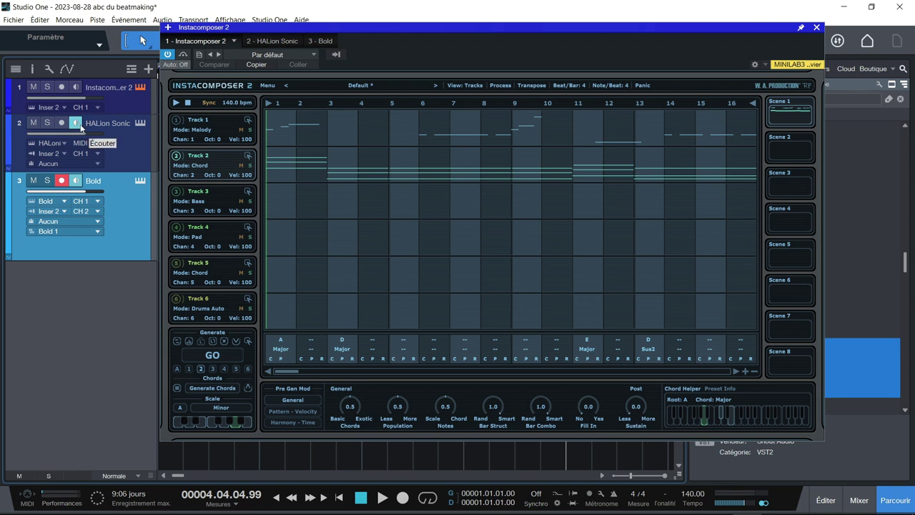
Return to the start of the song and play the HALion Sonic and Bold parts together.
key(comma)
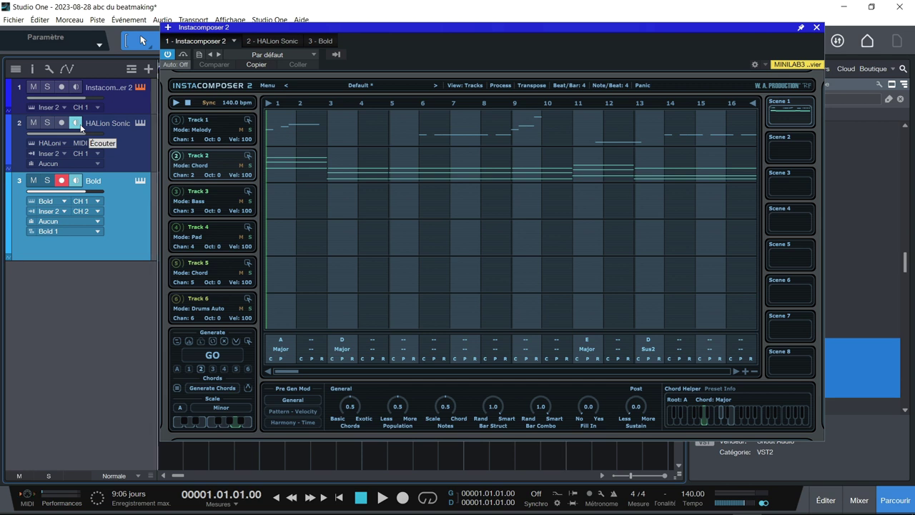
key(space)
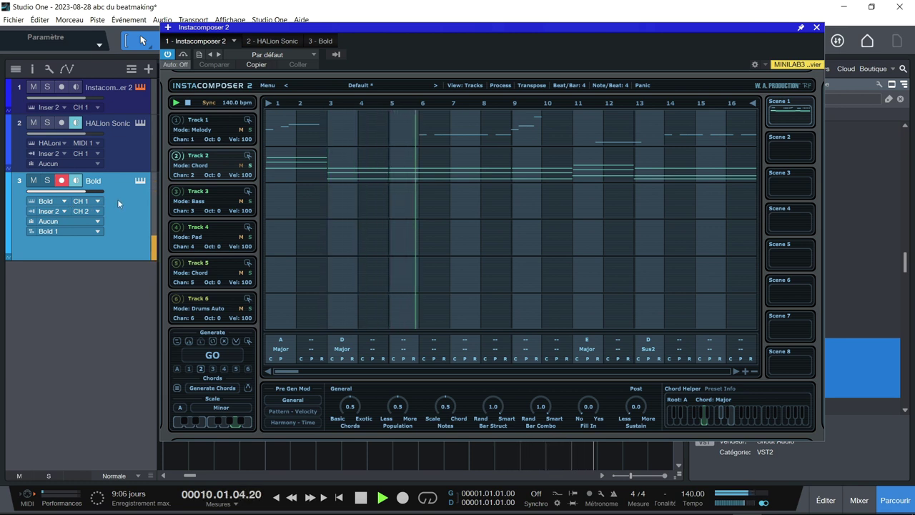
key(space)
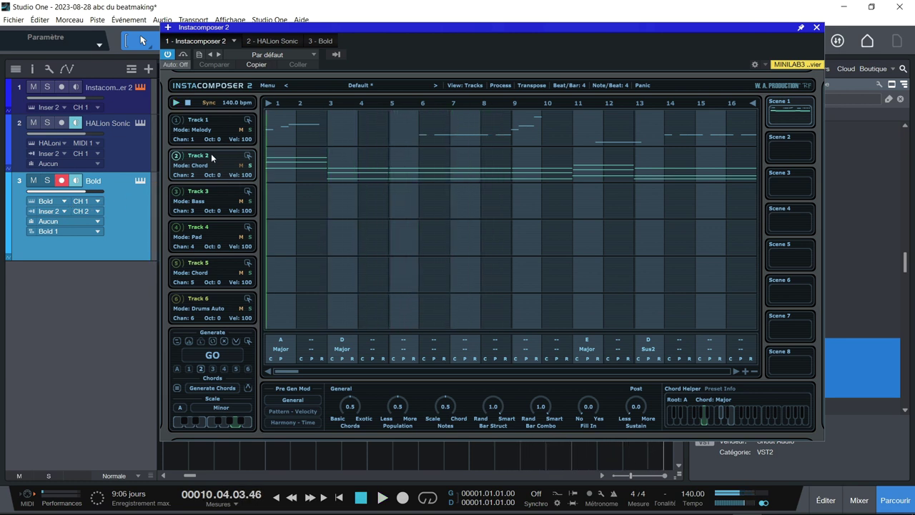
Set Track 2's octave to +1 in Instacomposer 2 and play back the result.
click(215, 176)
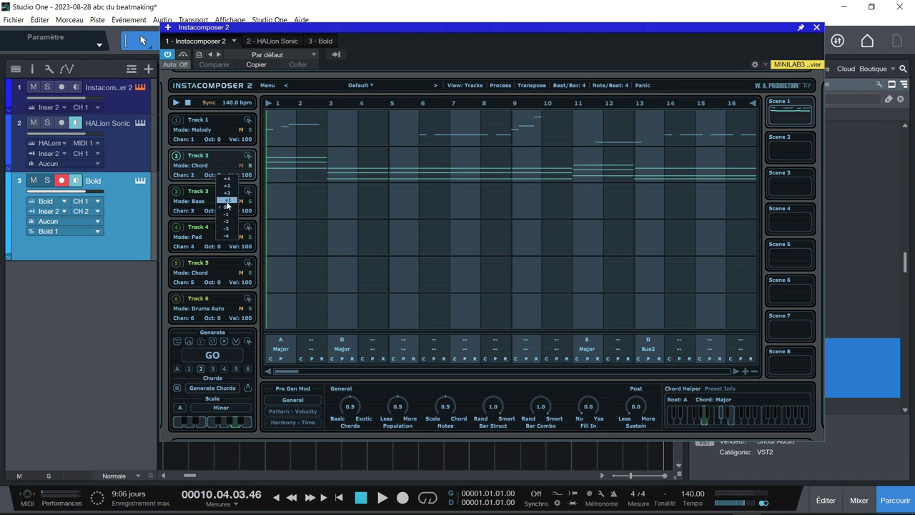
key(space)
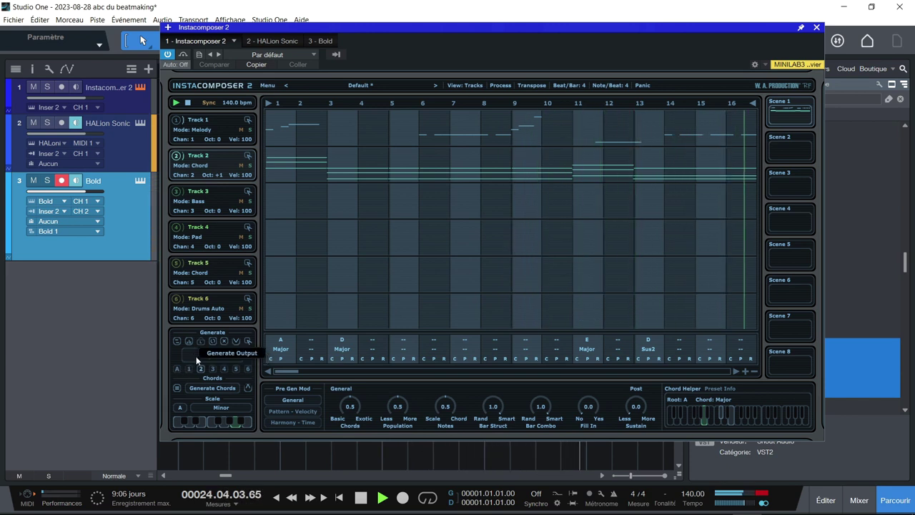
key(space)
Generate a new melody on Track 1 and start playback to hear it with the chords.
click(177, 123)
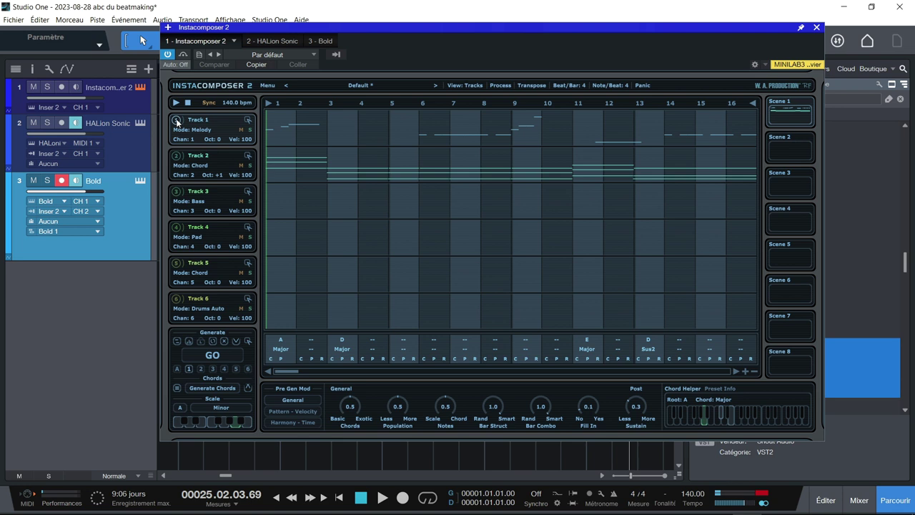
click(218, 356)
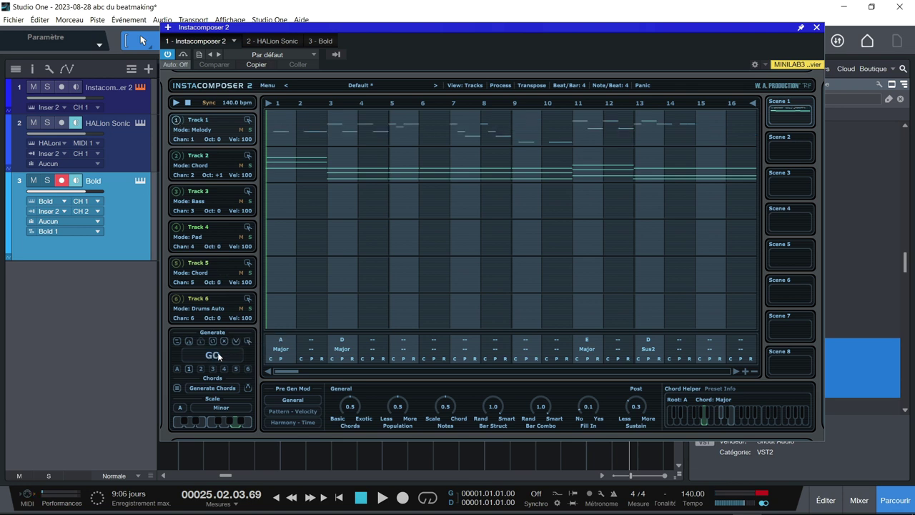
key(space)
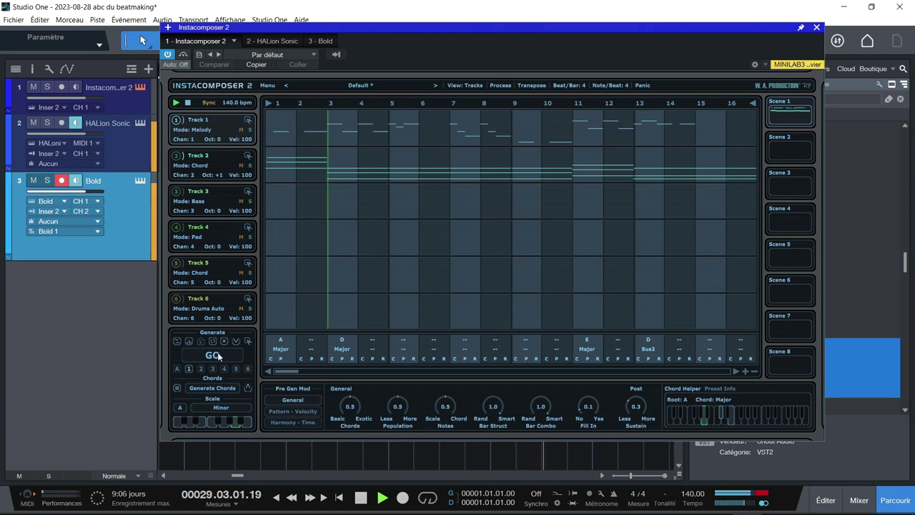
Stop playback and delete the Bold track.
key(space)
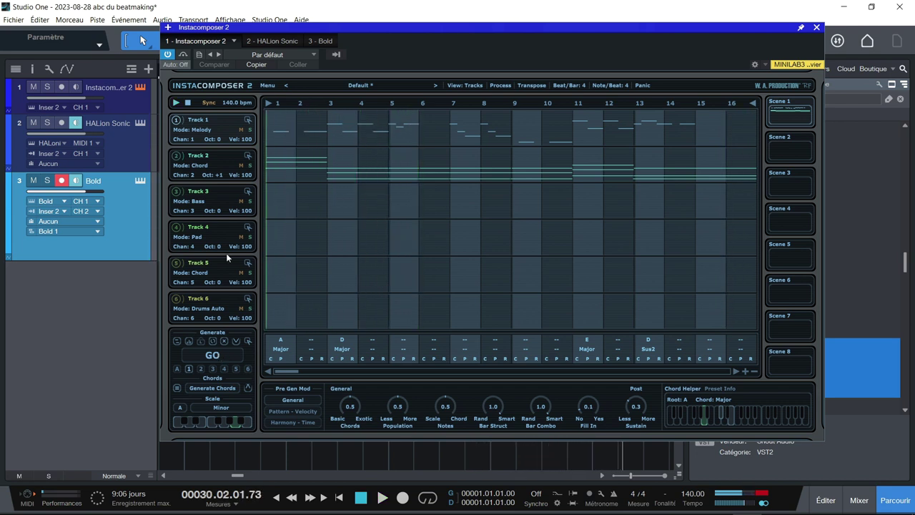
click(135, 195)
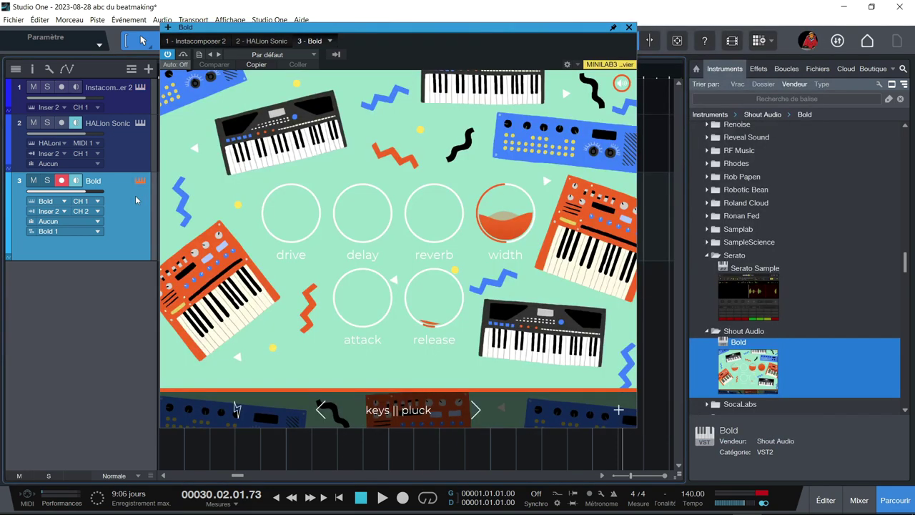
key(Delete)
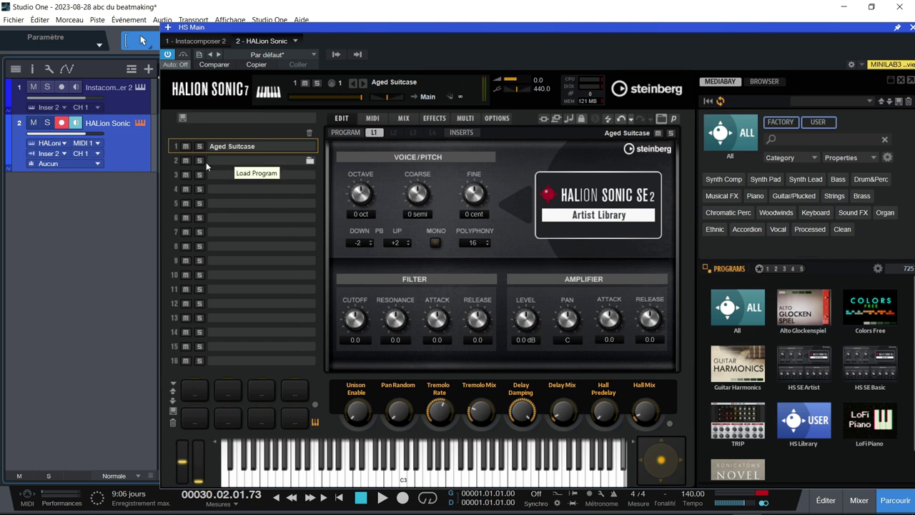
Add an instrument track below HALion Sonic, enlarge it and set its output to HALion Sonic on MIDI 2.
right_click(111, 215)
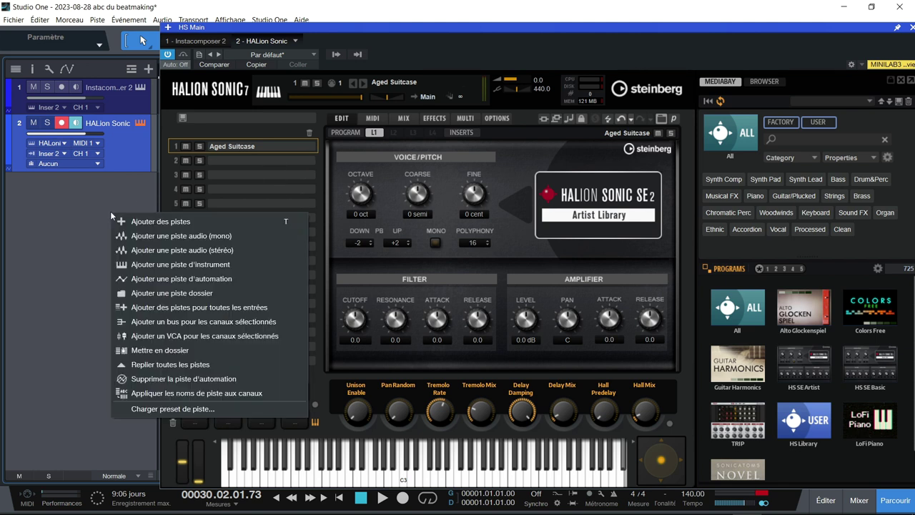
click(163, 266)
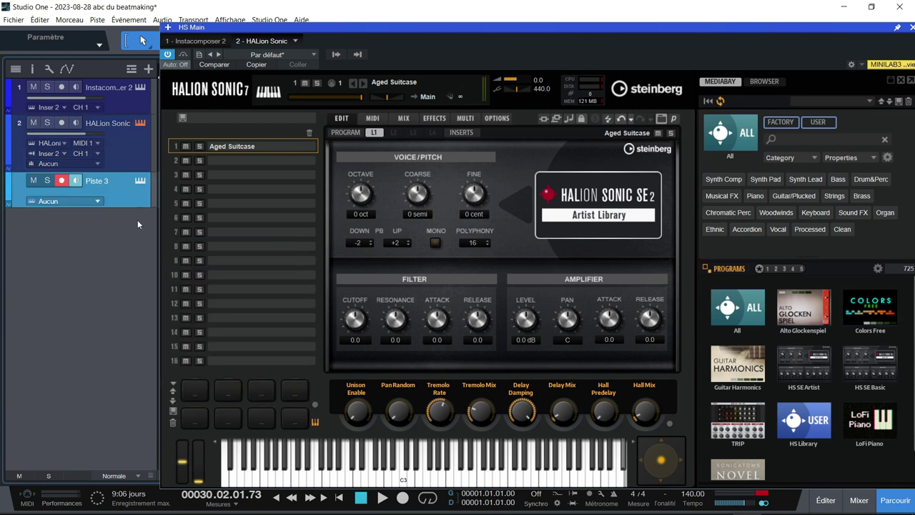
drag(130, 208, 126, 248)
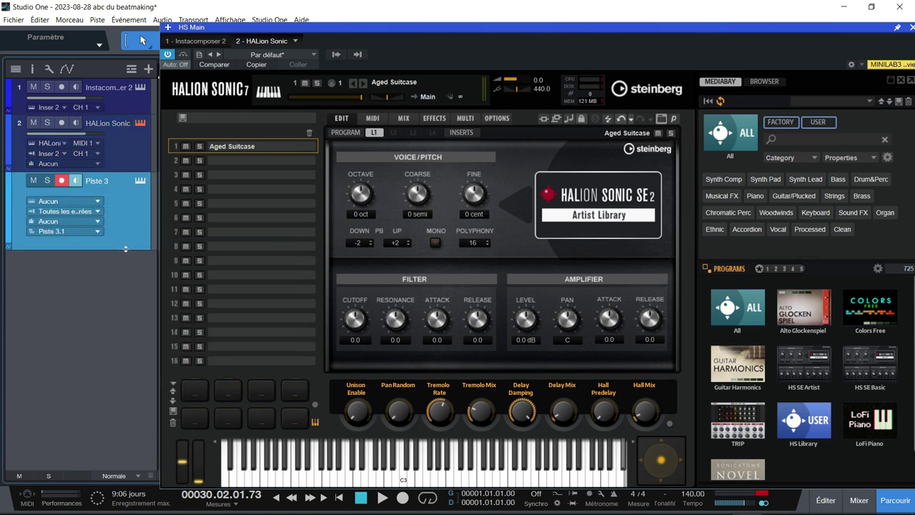
click(96, 203)
click(97, 225)
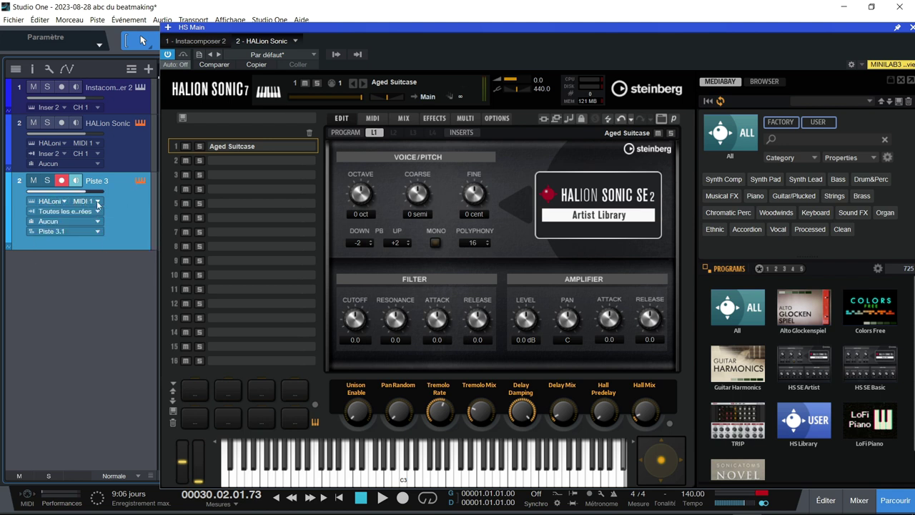
click(98, 203)
click(106, 226)
Load the 80s String Ensemble program from the HS SE Artist strings into HALion Sonic's slot 2.
click(215, 160)
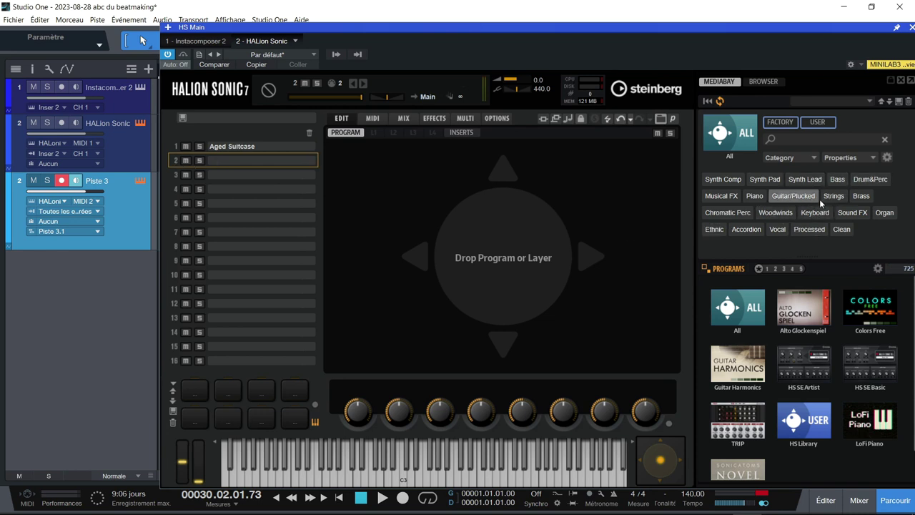
click(833, 196)
click(801, 307)
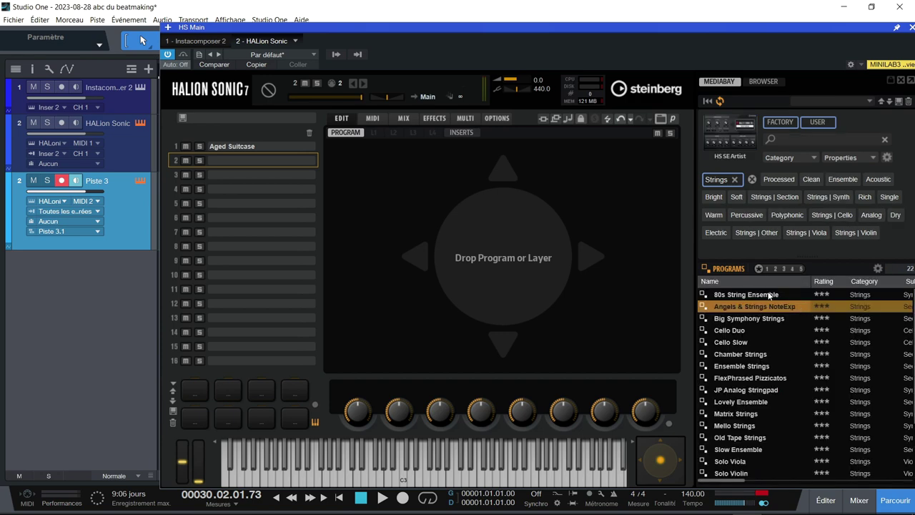
double_click(770, 294)
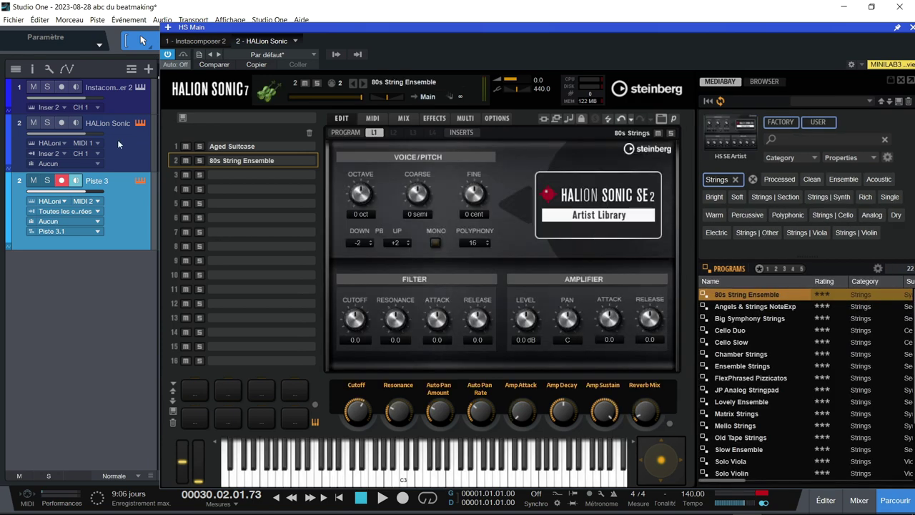
Set Piste 3's input to Instacomposer 2 on CH 2.
click(93, 213)
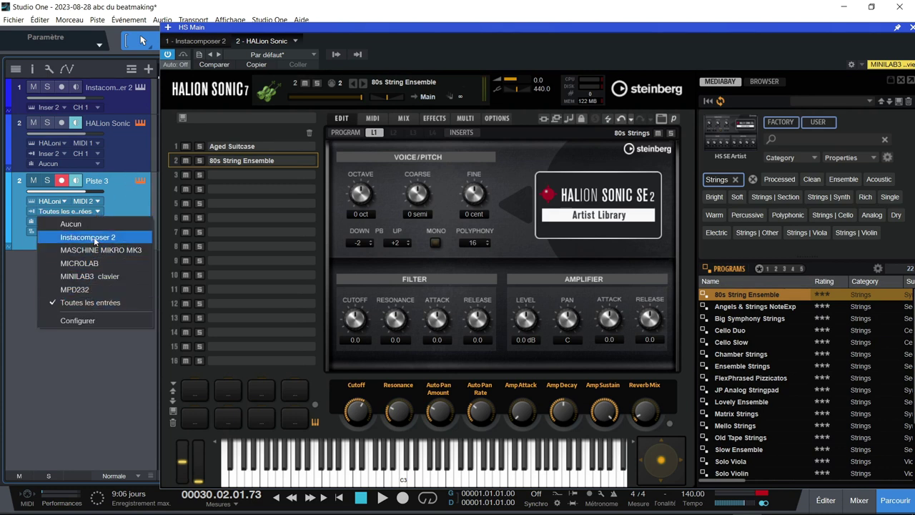
click(88, 237)
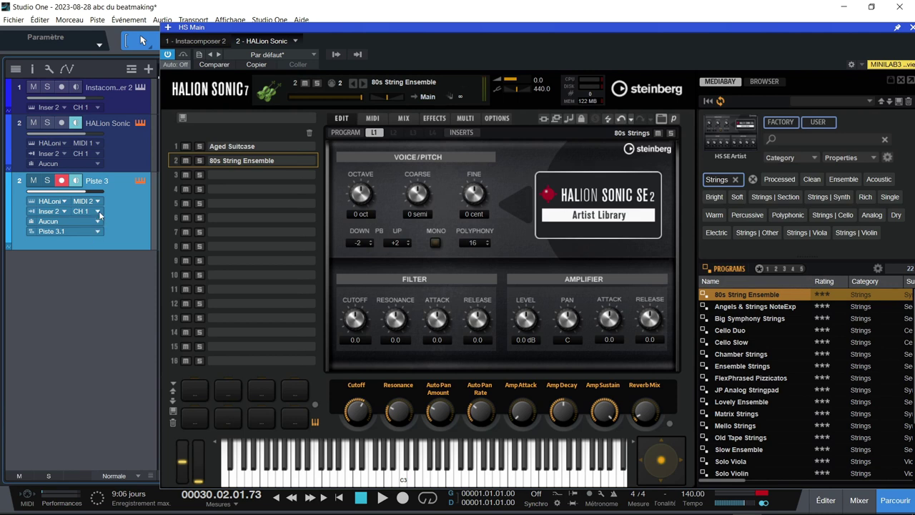
click(99, 213)
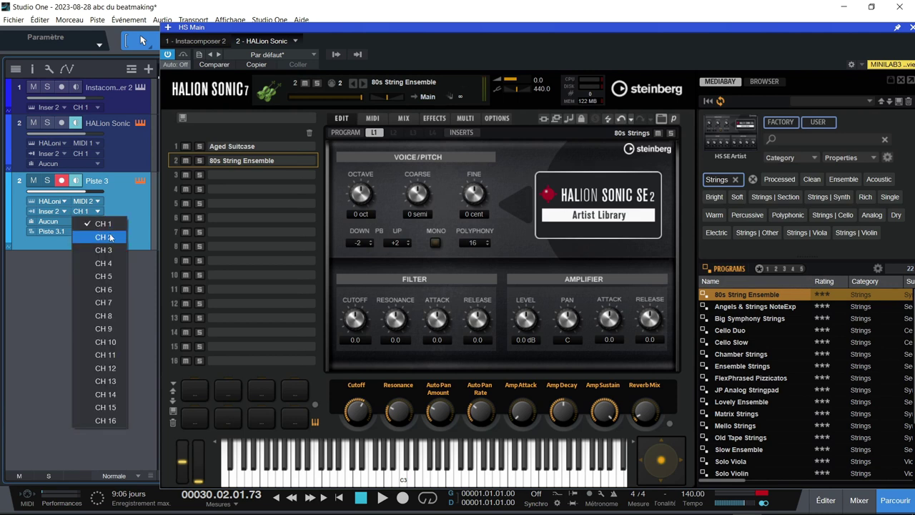
click(109, 236)
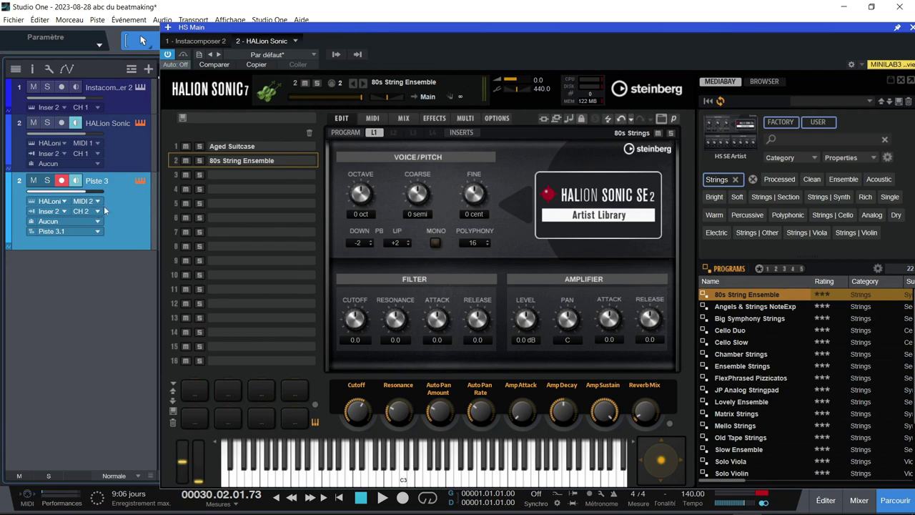
Select the HALion Sonic track, play the Instacomposer 2 parts, enable monitoring on Piste 3 during playback, and stop.
click(197, 41)
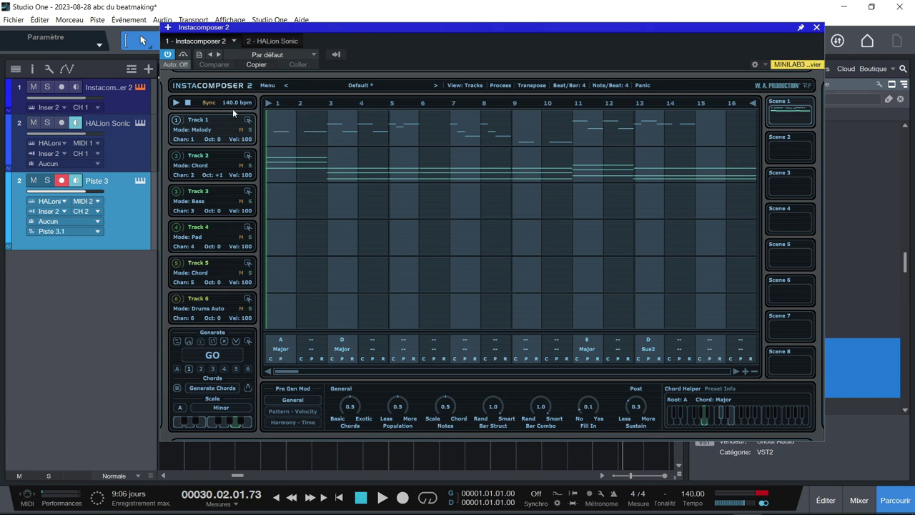
click(115, 140)
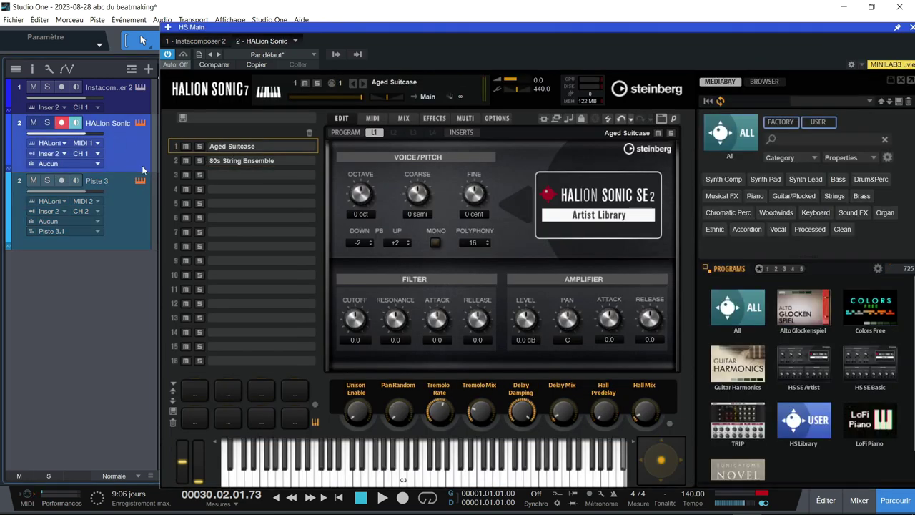
click(210, 41)
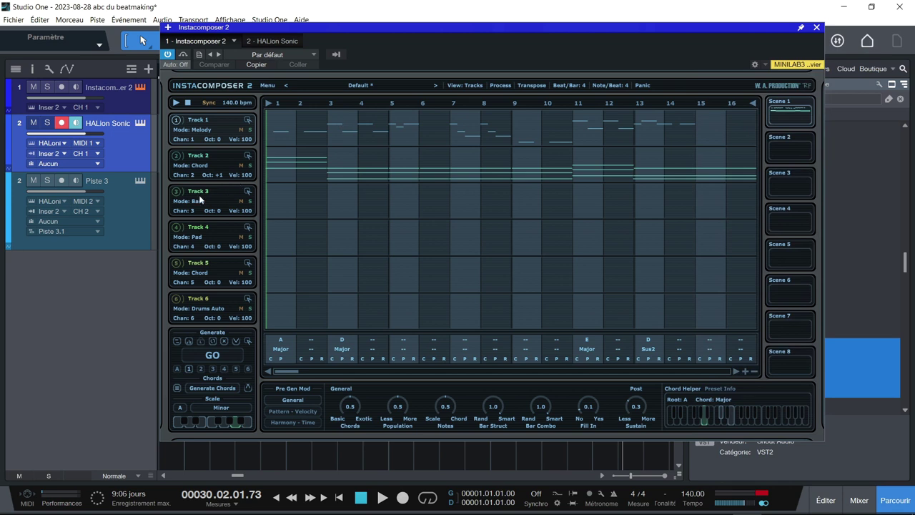
key(space)
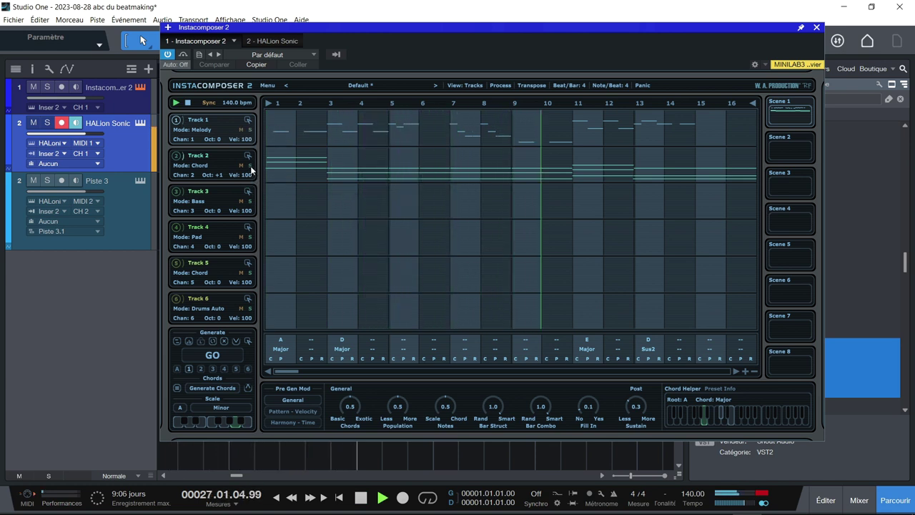
click(75, 181)
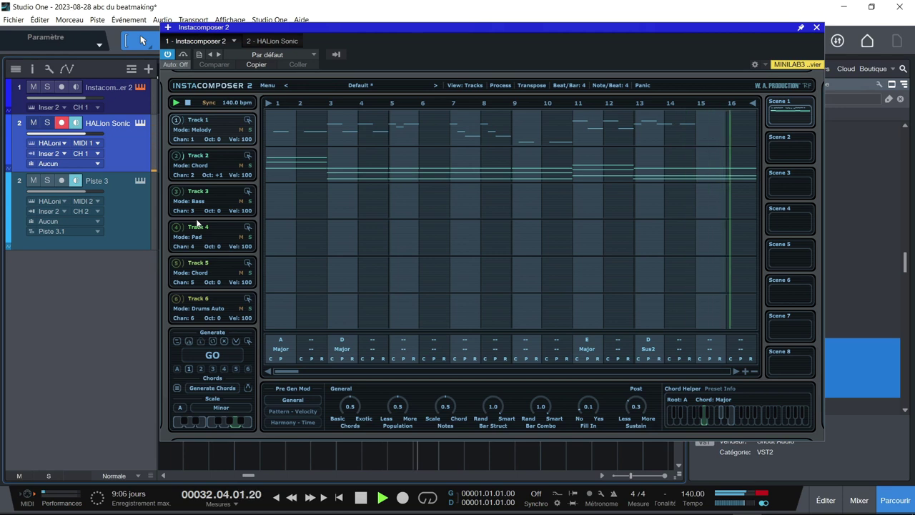
key(space)
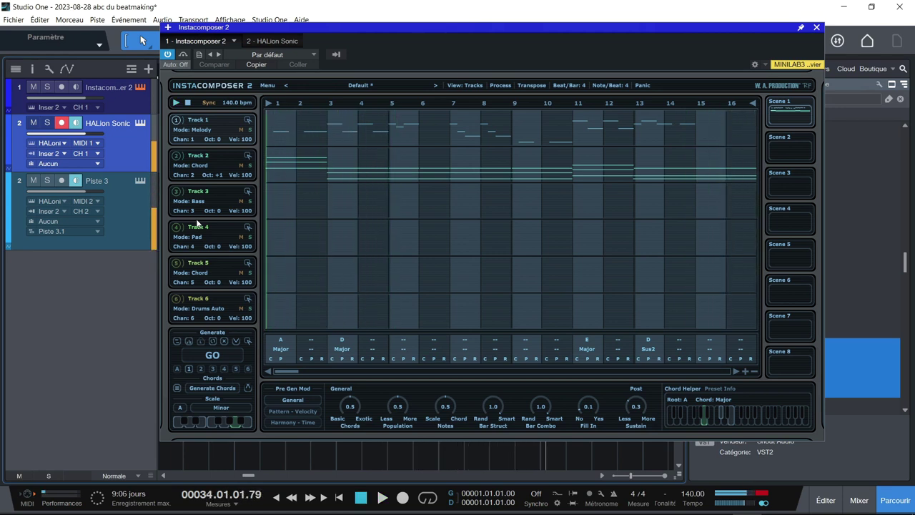
Generate a bass line on Instacomposer 2's Track 3 and load HS SE Artist's Click Bass into HALion Sonic's slot 3.
click(176, 192)
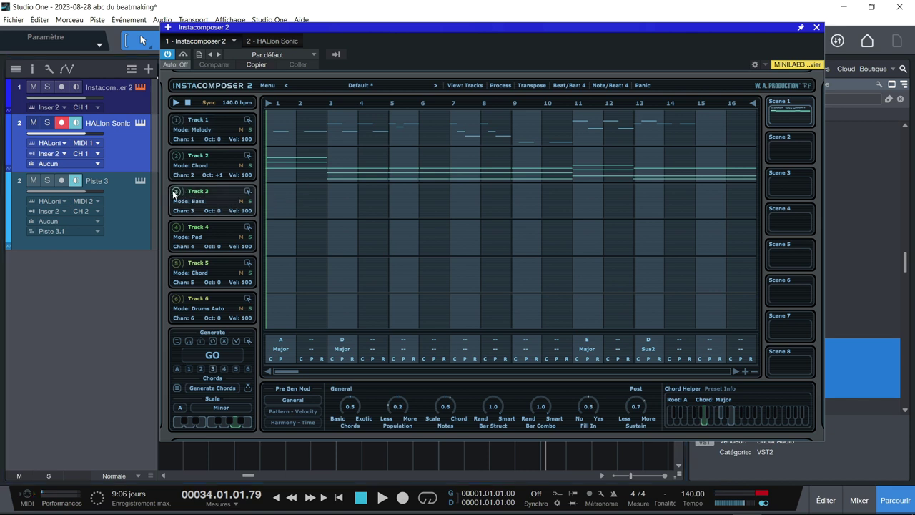
click(210, 362)
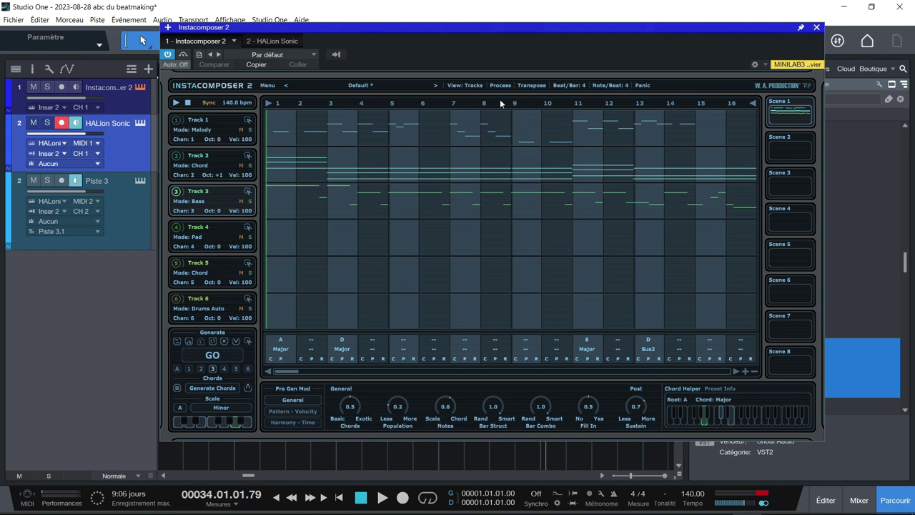
click(260, 41)
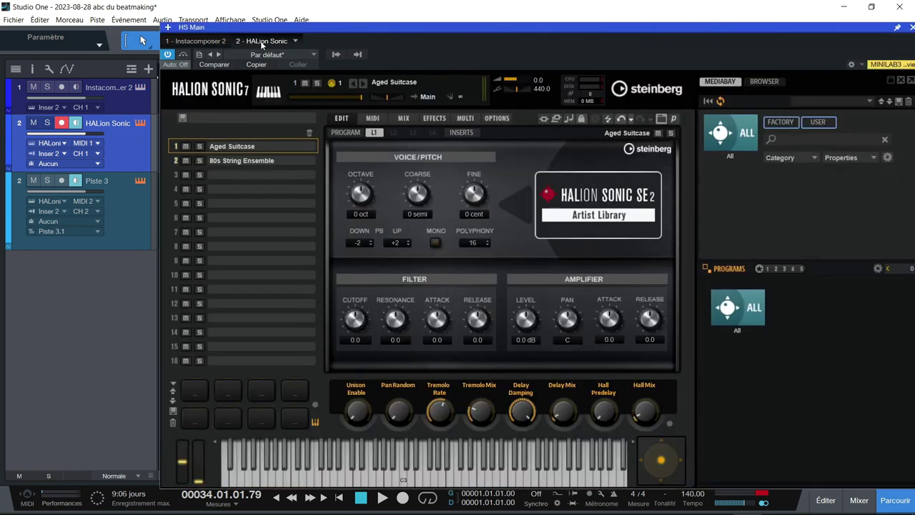
click(175, 179)
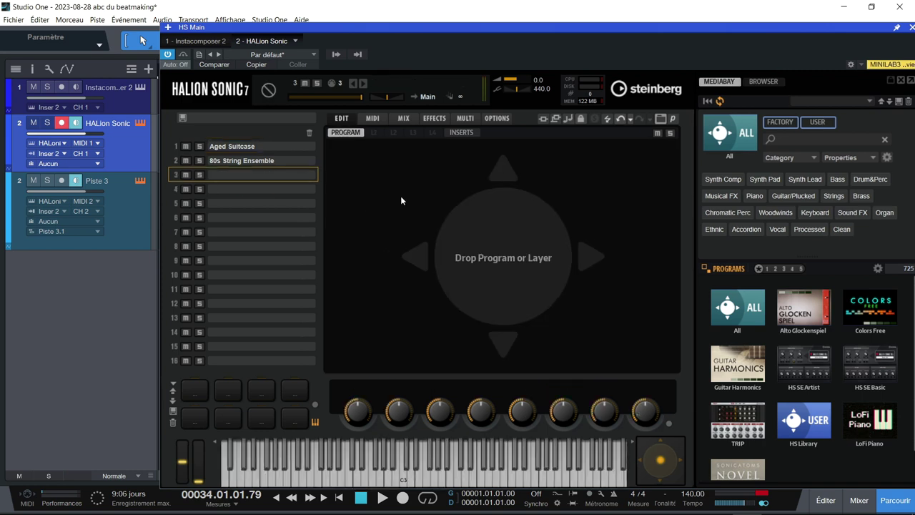
click(837, 178)
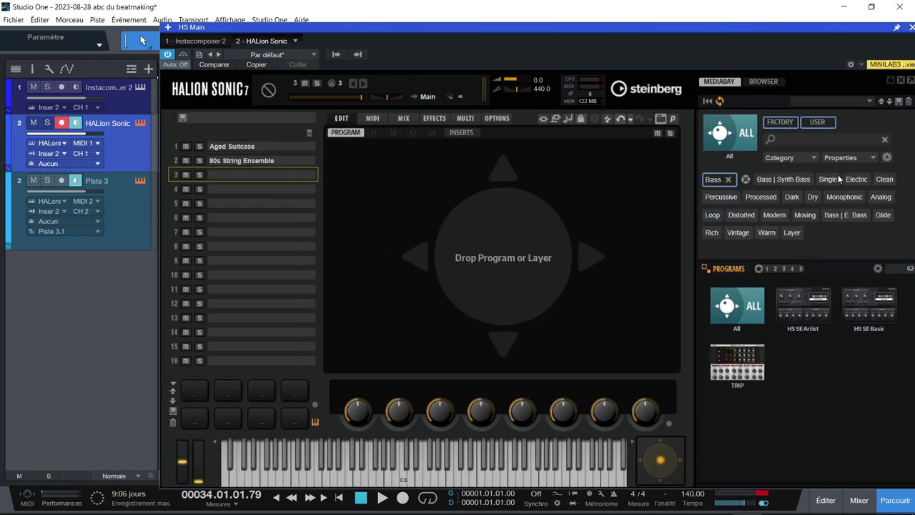
click(820, 327)
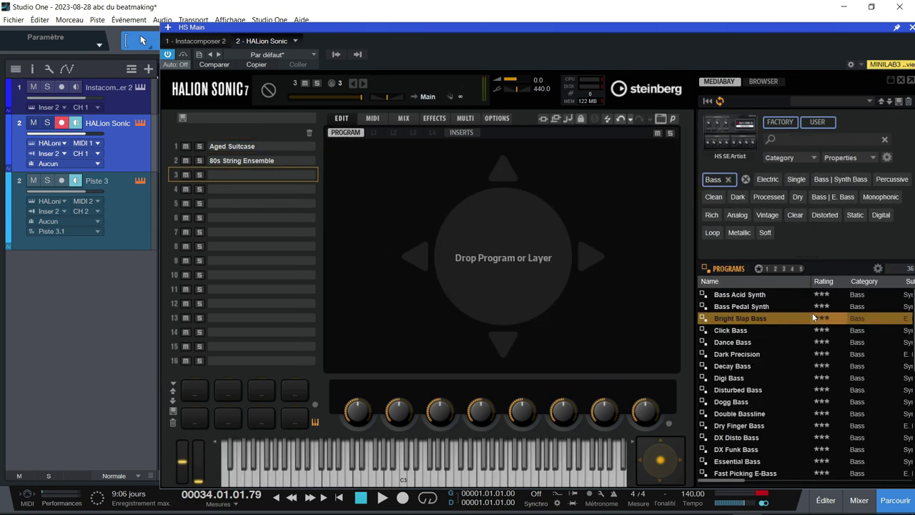
double_click(767, 331)
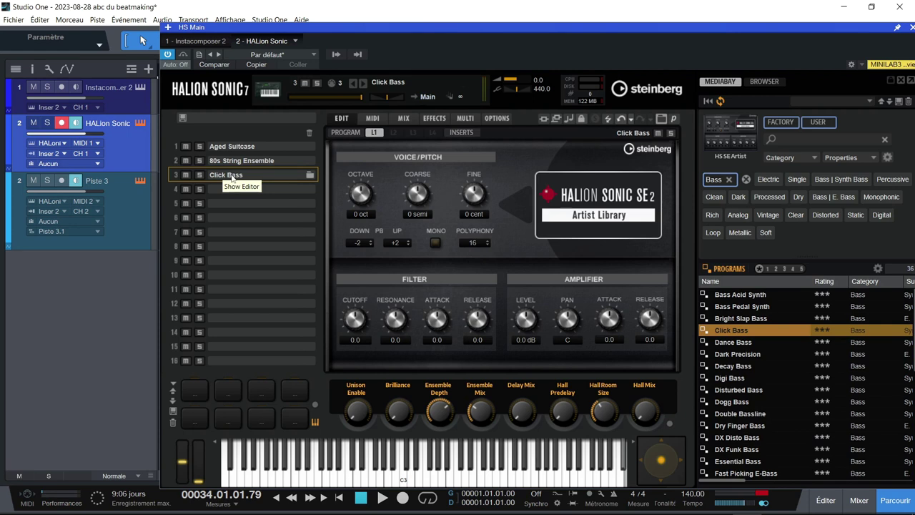
Add another instrument track to the song for the bass part.
right_click(102, 287)
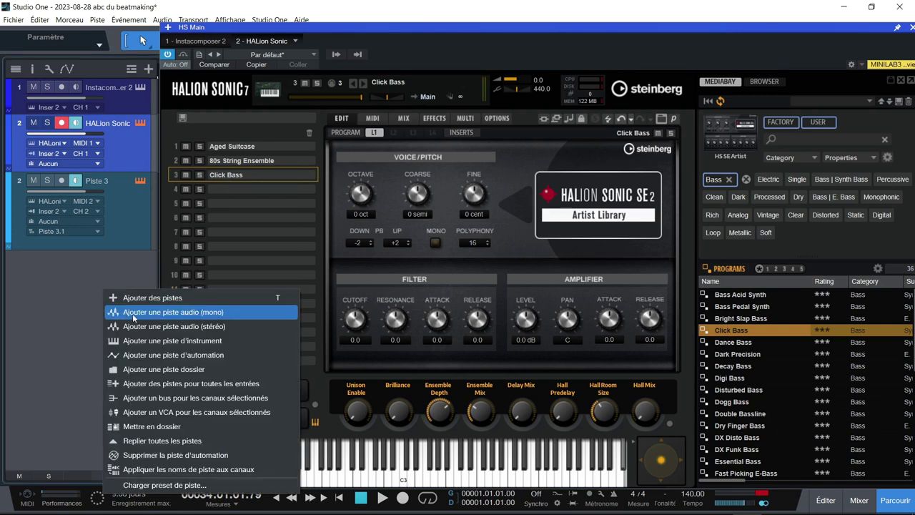
click(134, 344)
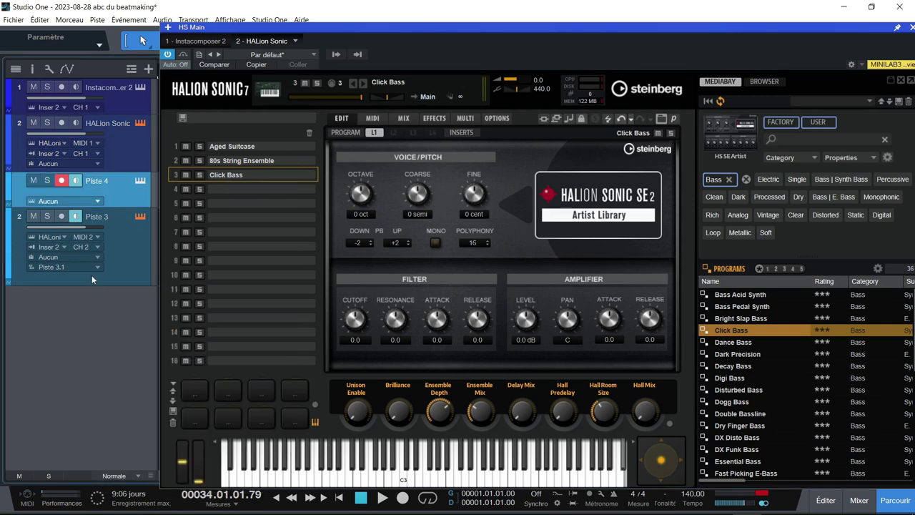
Set Piste 3's output channel to MIDI 3 and choose Instacomposer 2 as its input.
click(98, 238)
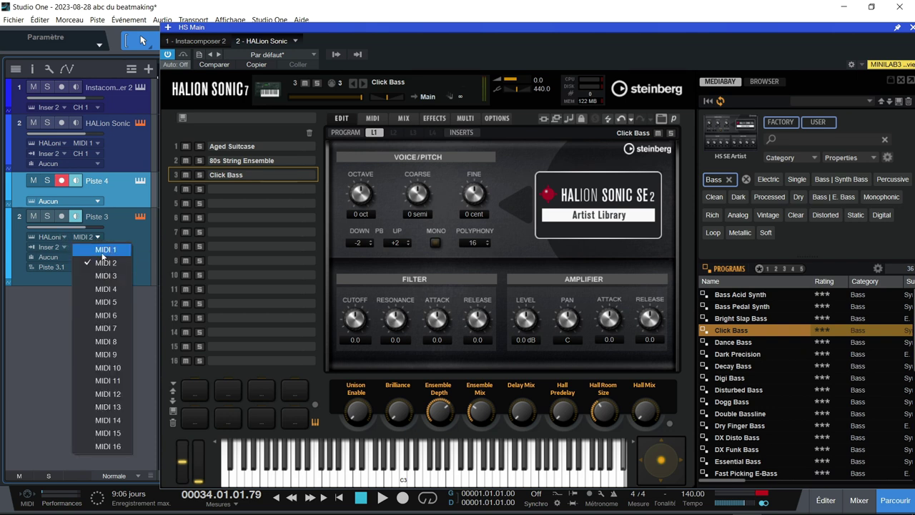
click(107, 276)
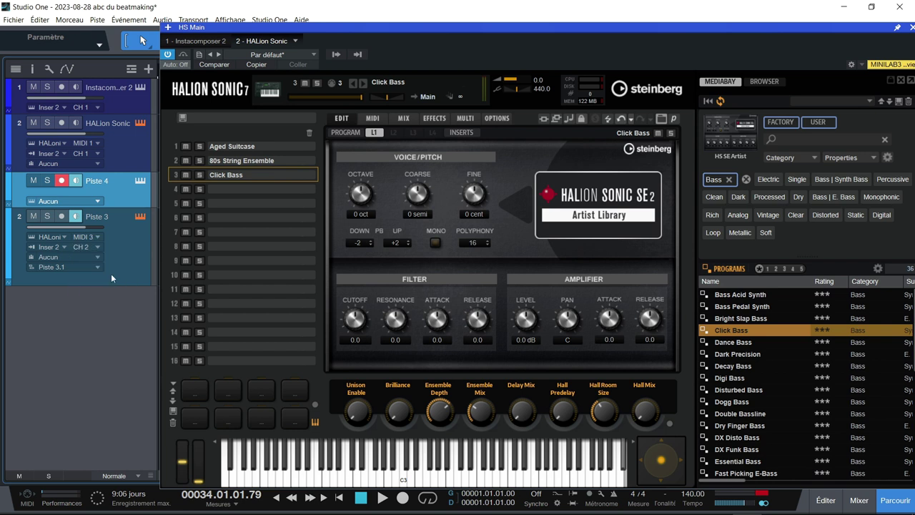
click(64, 246)
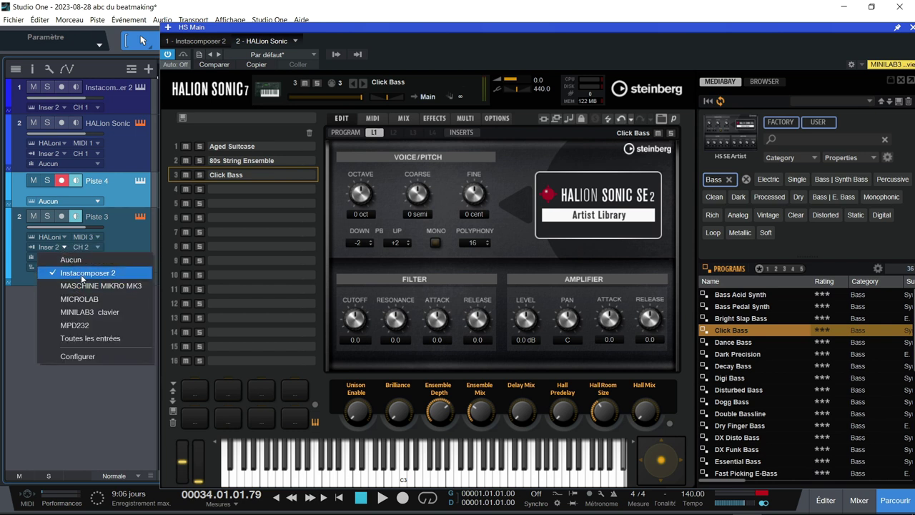
click(83, 274)
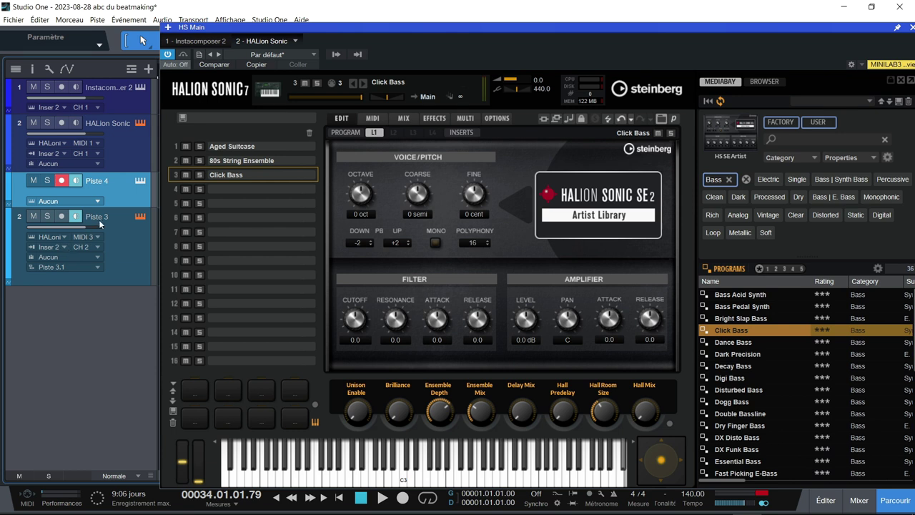
Move Piste 4 below Piste 3 and set Piste 3's output channel to MIDI 2.
drag(120, 202, 110, 301)
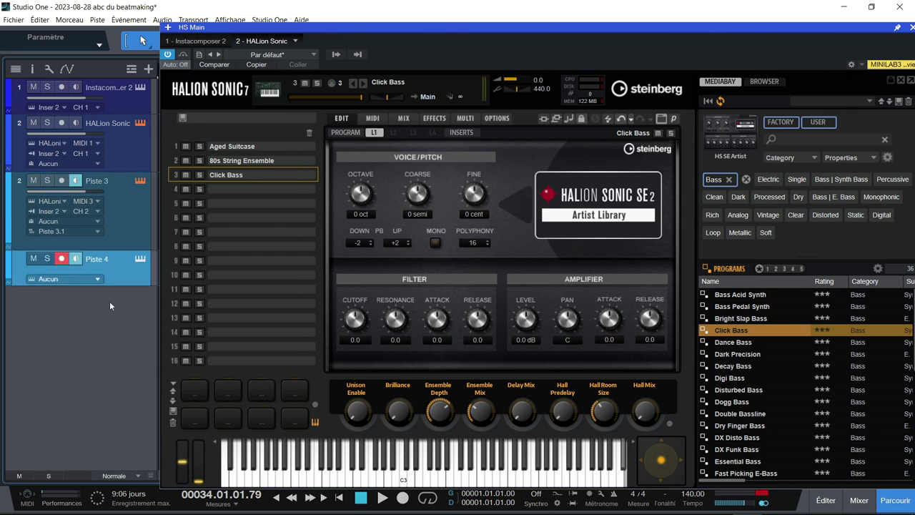
click(99, 205)
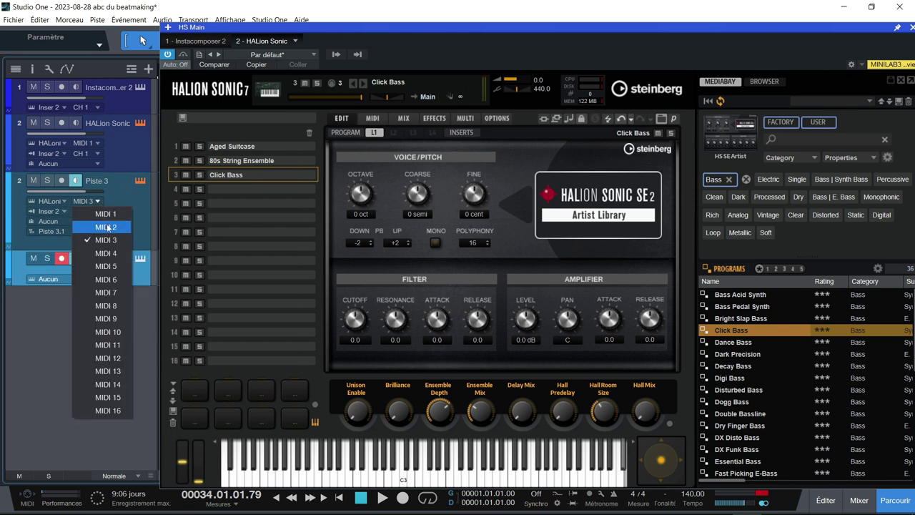
click(106, 224)
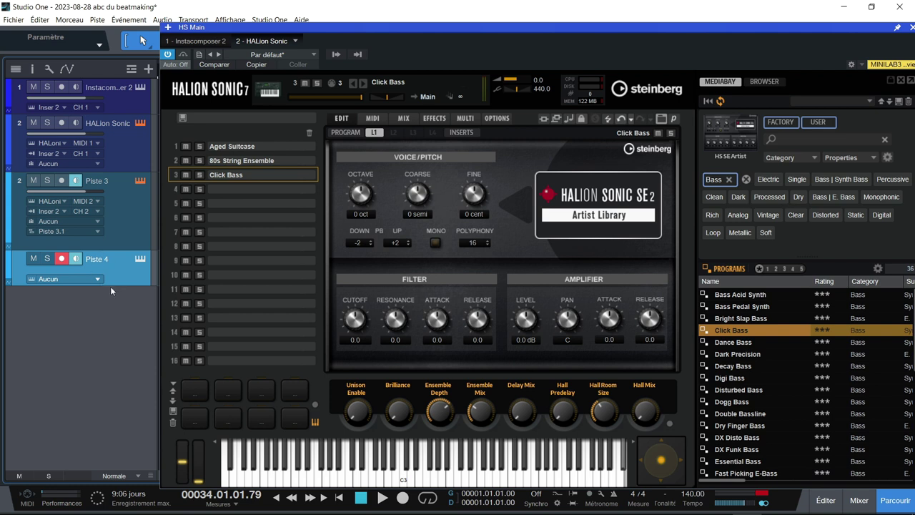
Route Piste 4 to HALion Sonic on MIDI 3, with Instacomposer 2 channel CH 3 as its input.
drag(106, 286, 104, 328)
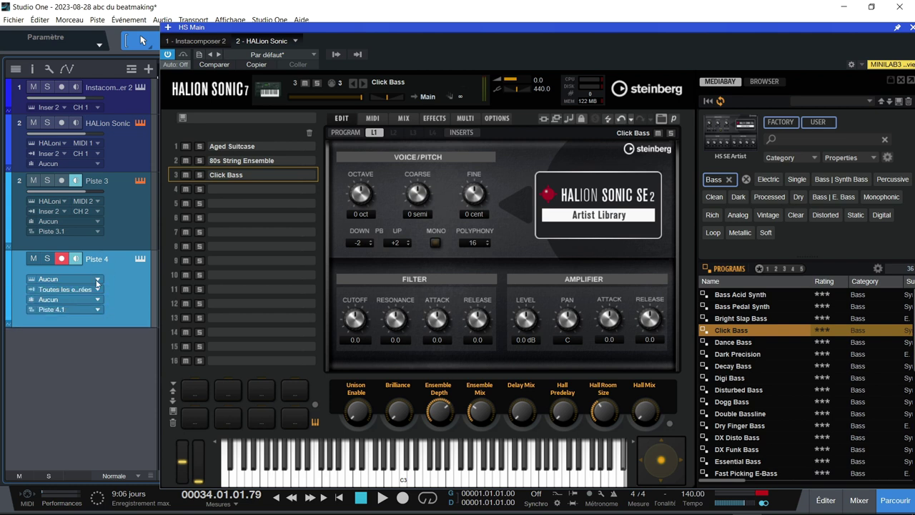
click(97, 280)
click(98, 305)
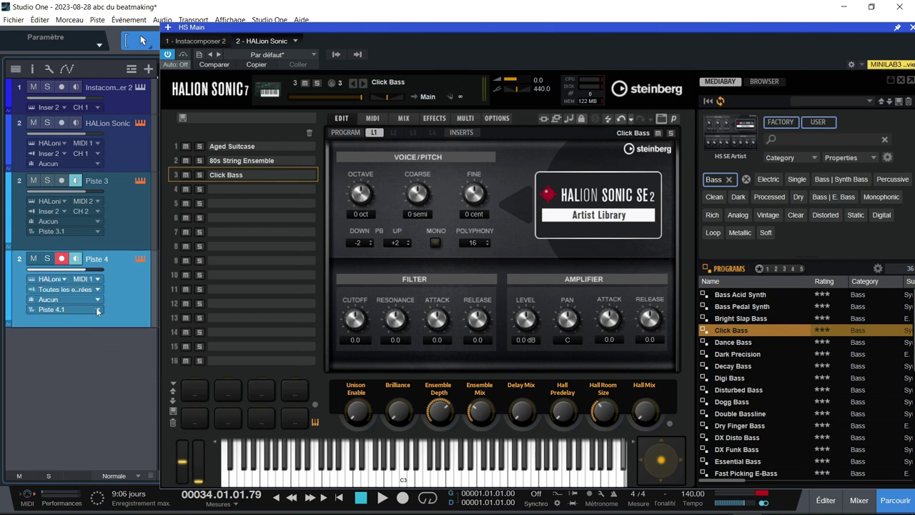
click(98, 279)
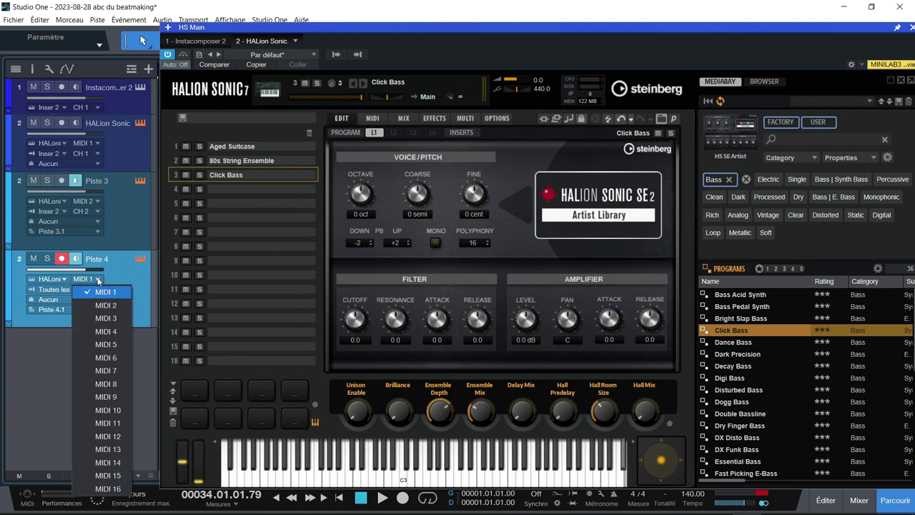
click(104, 319)
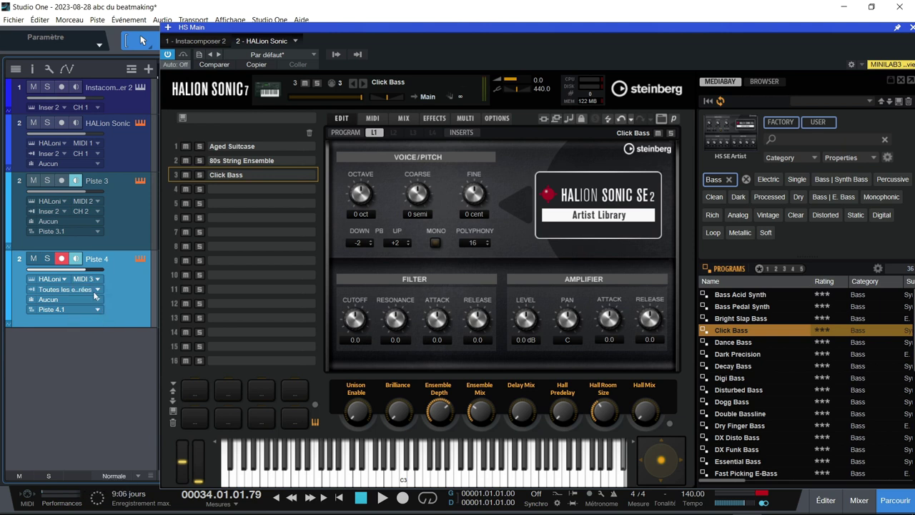
click(98, 289)
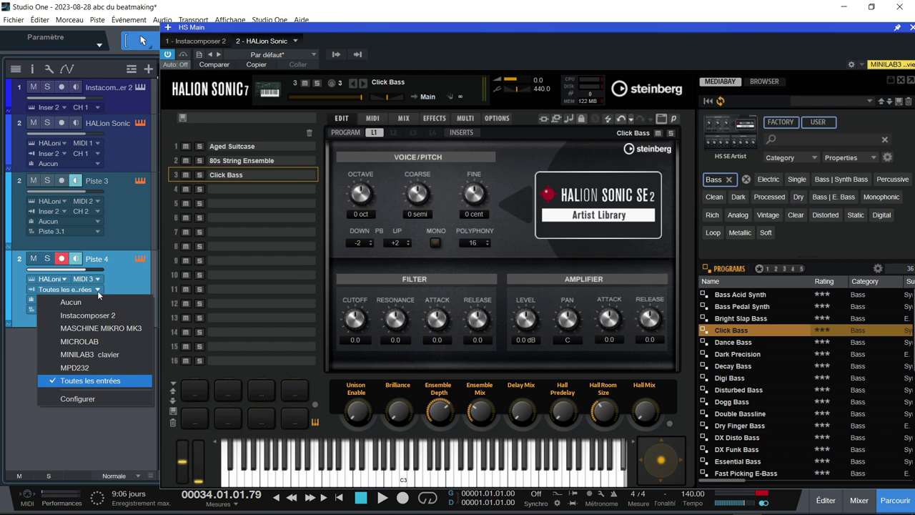
click(99, 329)
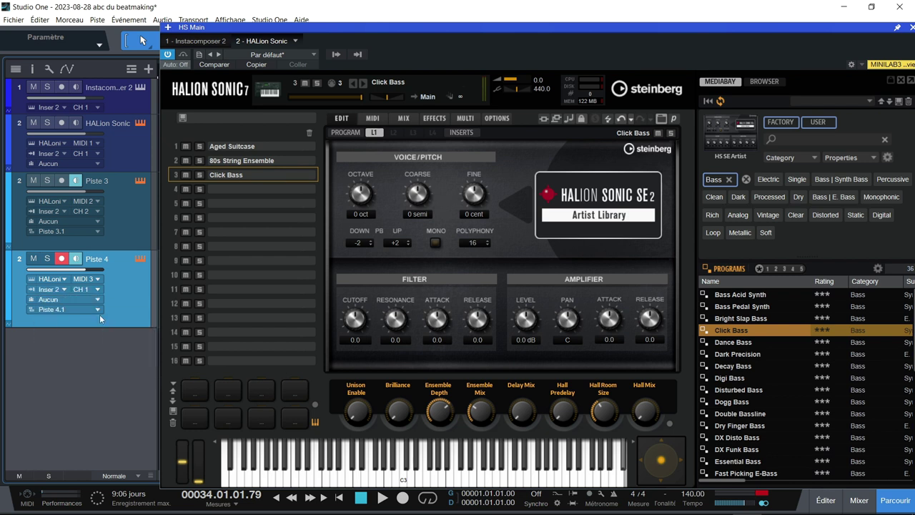
click(99, 289)
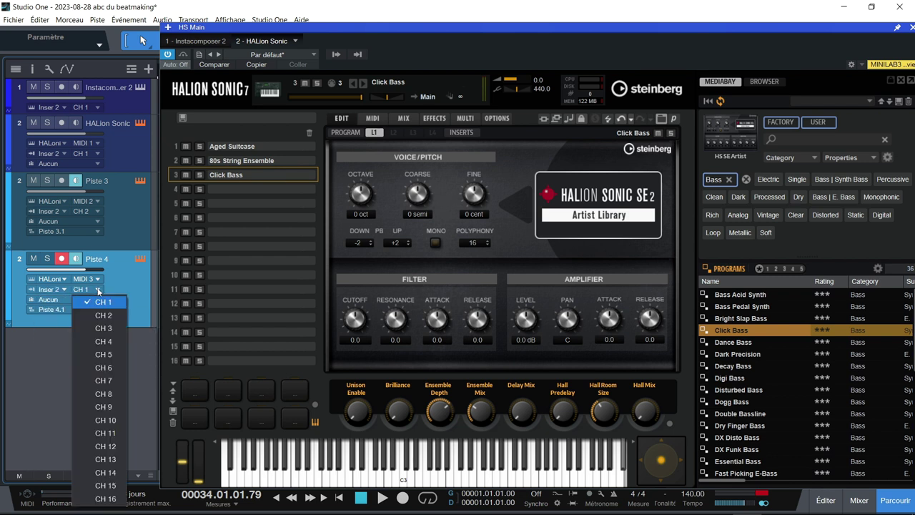
click(102, 328)
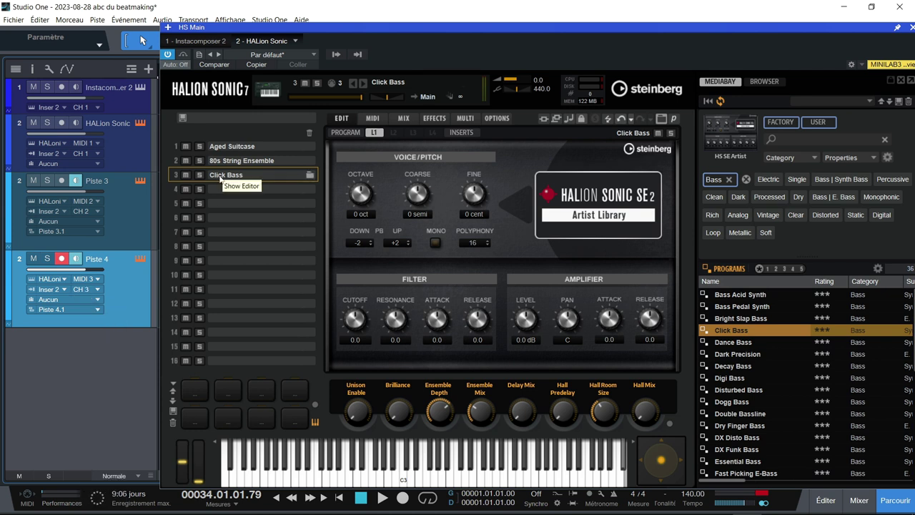
Show Instacomposer 2, play its parts from the song's start with the HALion Sonic track monitored, and stop.
click(192, 41)
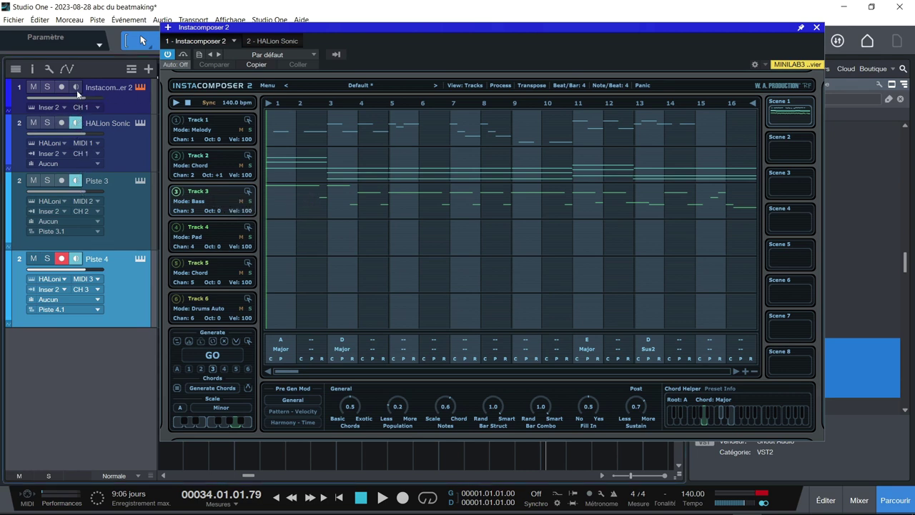
key(Home)
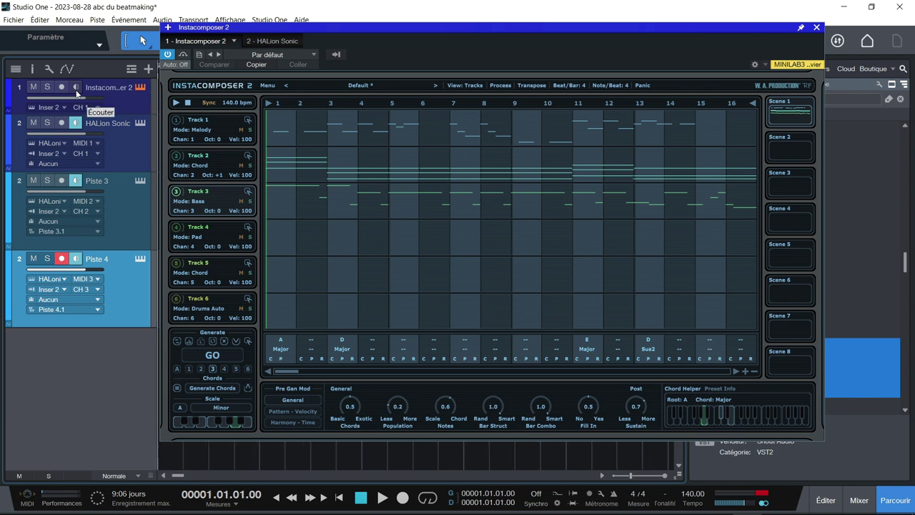
key(space)
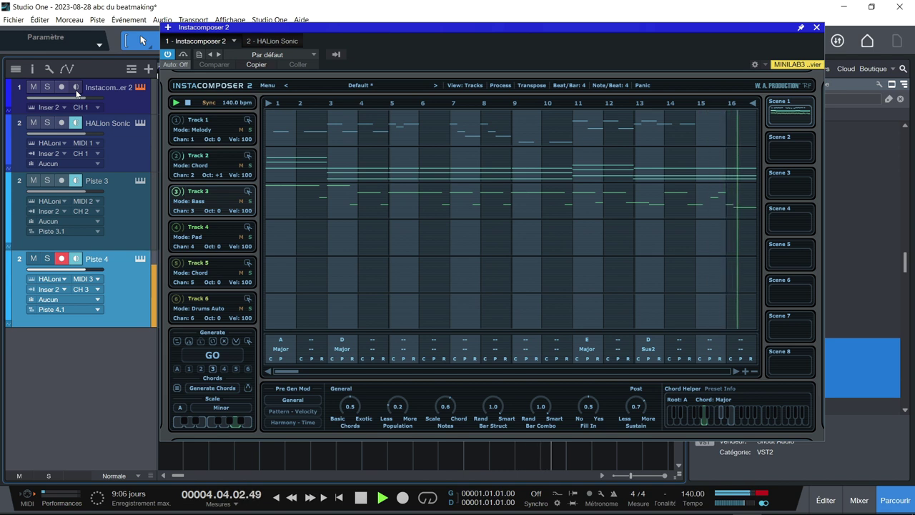
key(space)
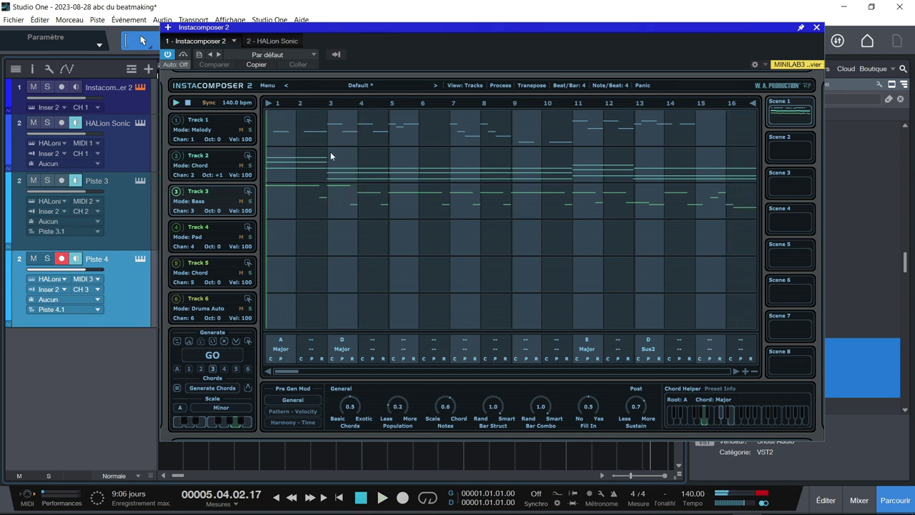
Set the octave of Instacomposer 2's Track 3 to +1, play the result, and stop.
click(218, 210)
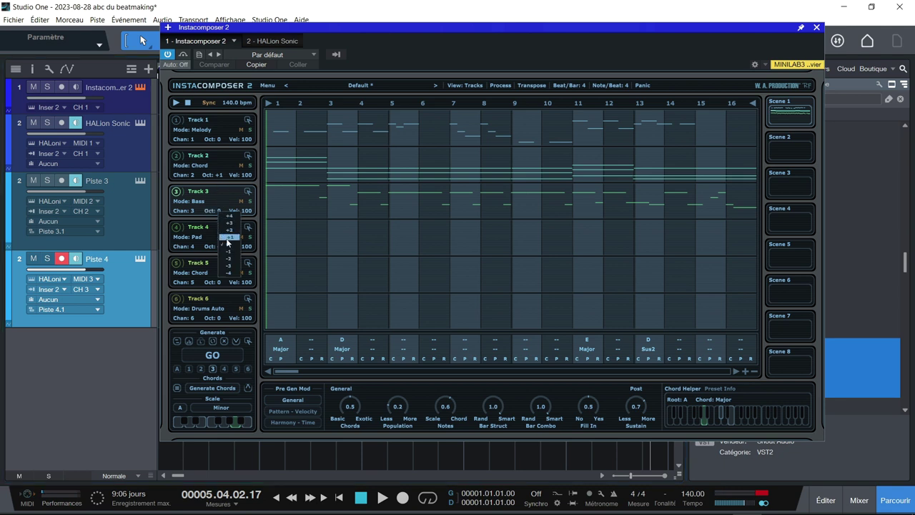
click(228, 238)
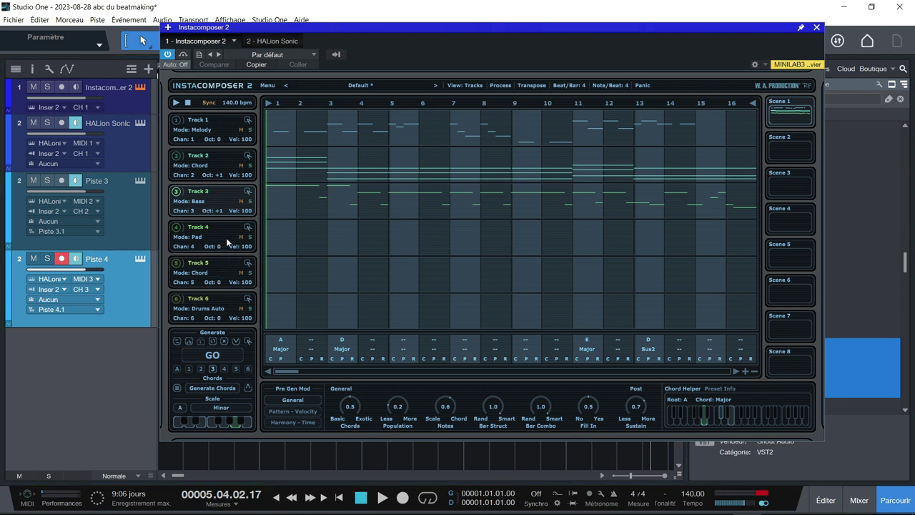
key(space)
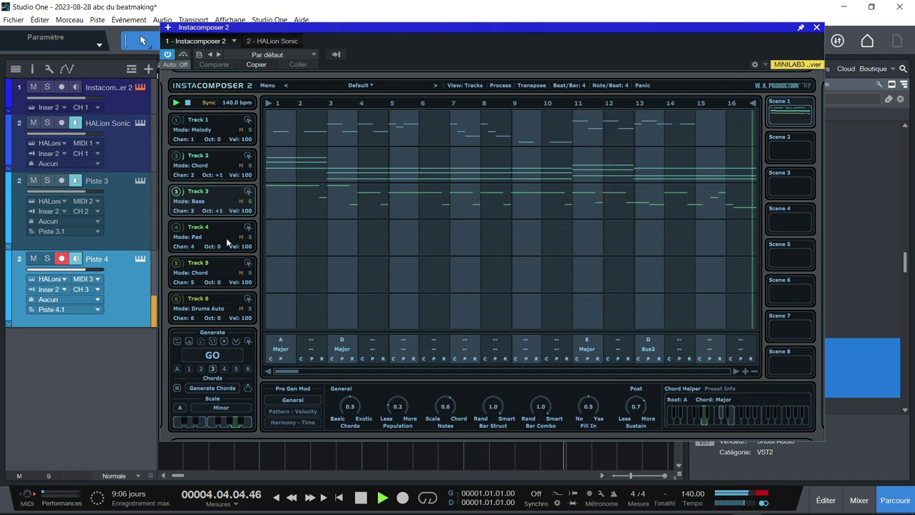
key(space)
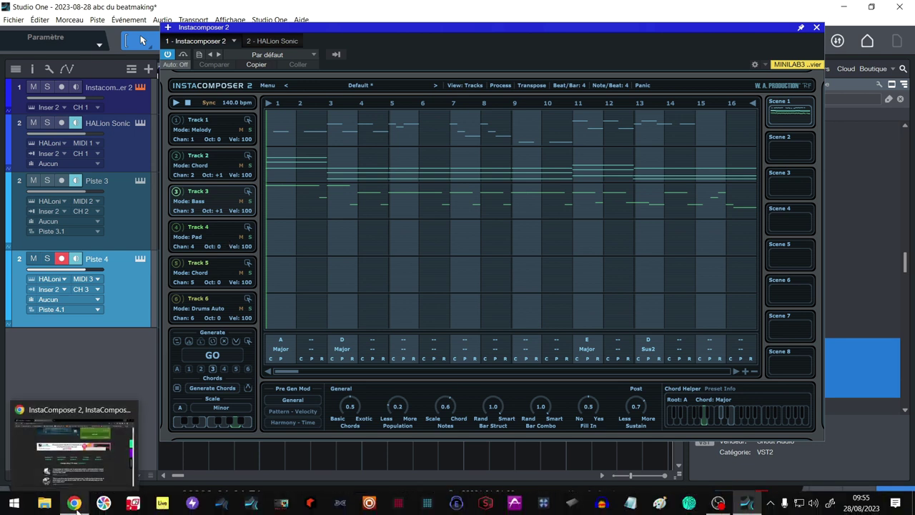
Show HALion Sonic's Mix page and lower the levels of Click Bass, 80s String Ensemble and Aged Suitcase to minimum.
click(141, 124)
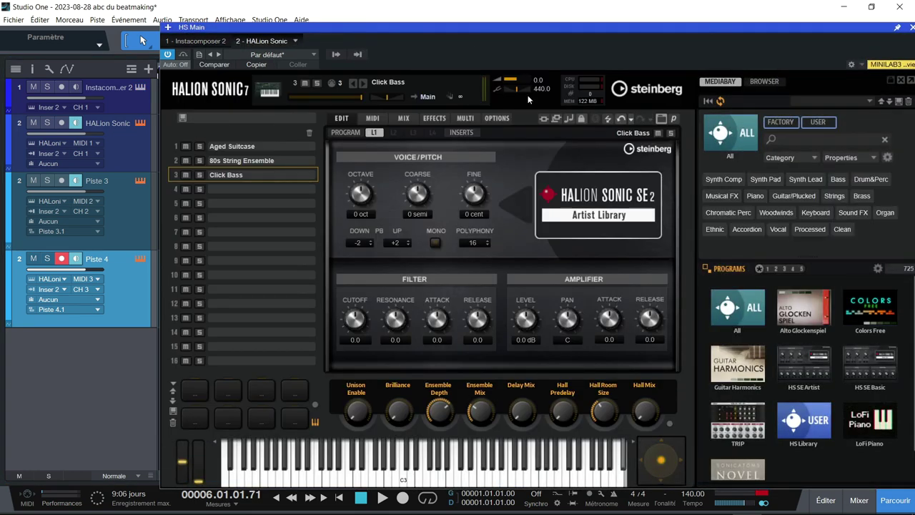
click(411, 118)
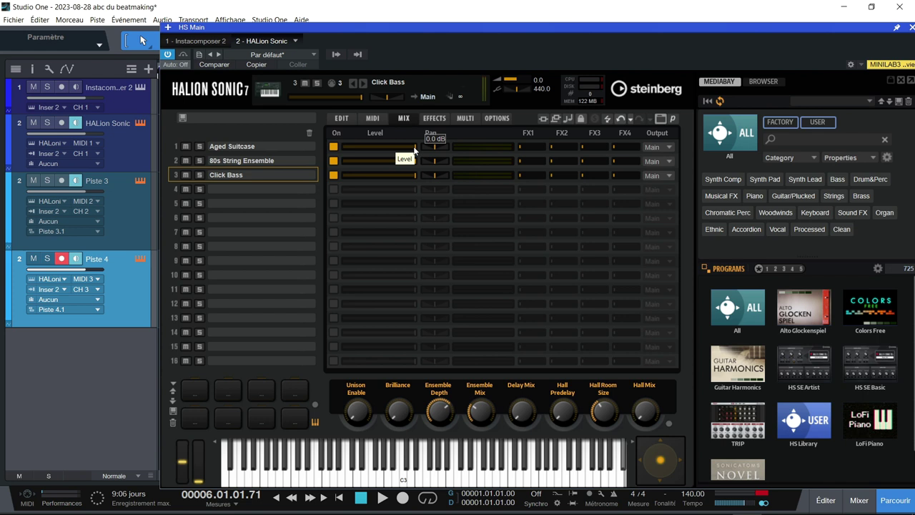
drag(416, 175, 327, 181)
drag(412, 161, 330, 163)
drag(415, 149, 309, 146)
During playback, raise Click Bass to about -2.7 dB, 80s String Ensemble to mid level and Aged Suitcase to about -3.0 dB, and stop.
key(space)
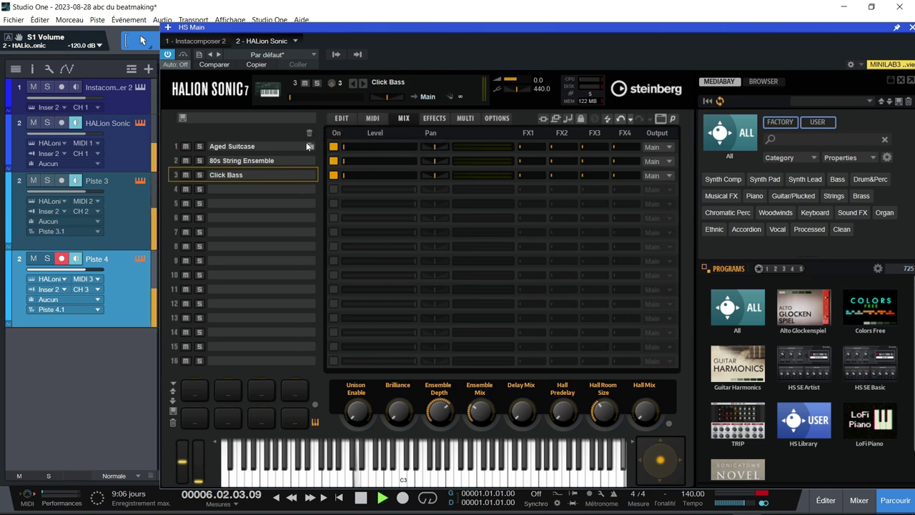
mouse_move(343, 174)
drag(343, 174, 406, 191)
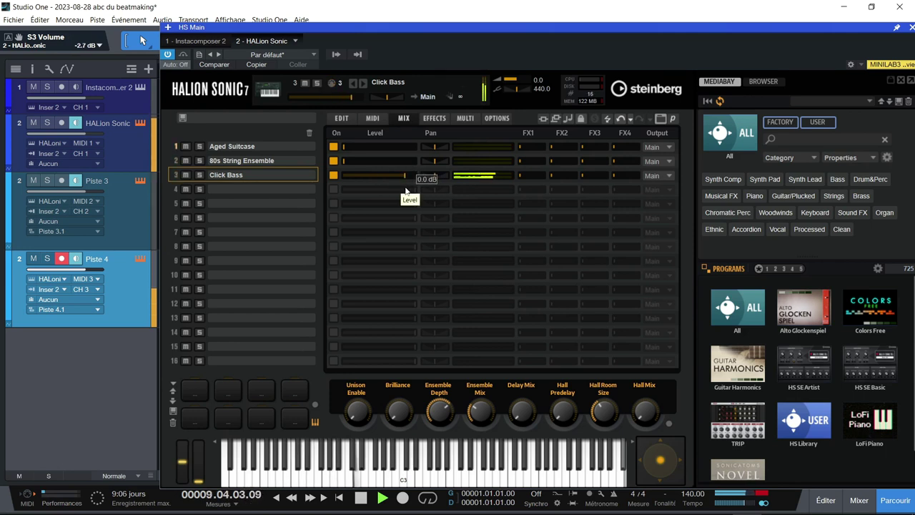
mouse_move(342, 160)
drag(342, 160, 404, 151)
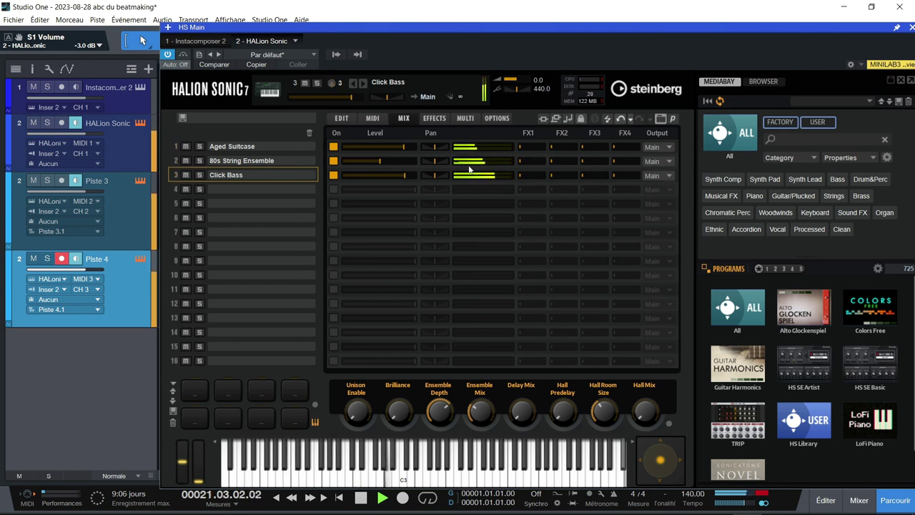
key(space)
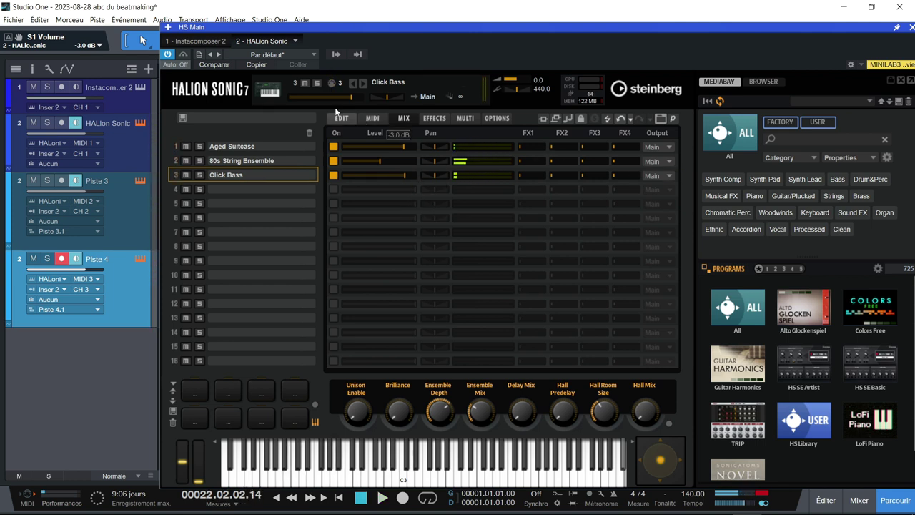
Examine the Scene 3 options in Instacomposer 2, including Save MIDI, and dismiss them.
click(210, 40)
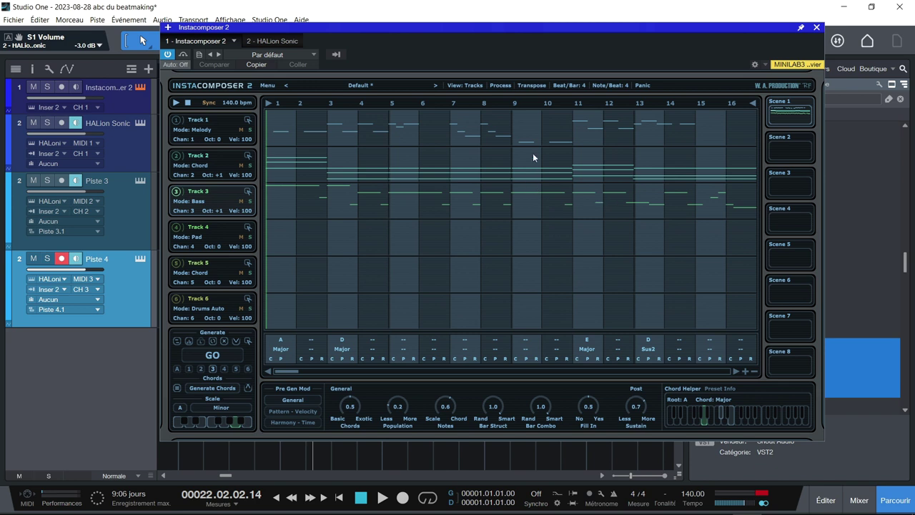
right_click(787, 190)
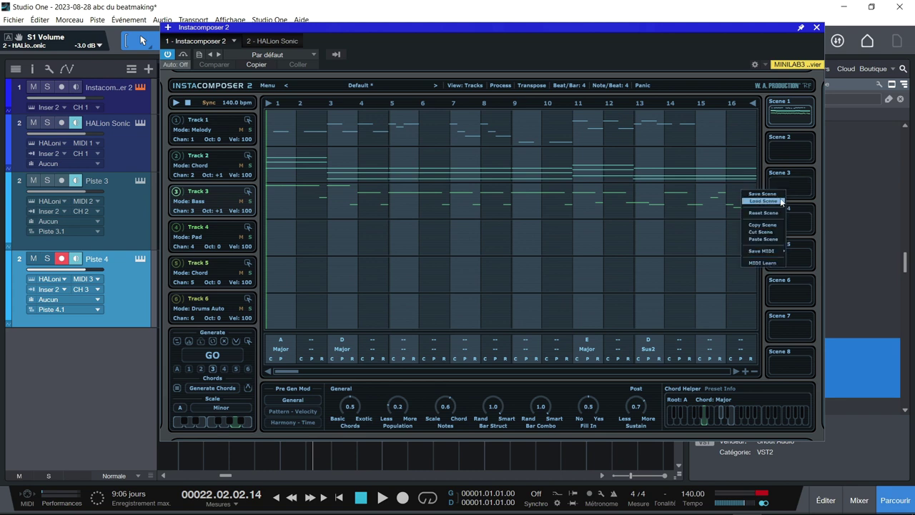
mouse_move(765, 253)
click(576, 50)
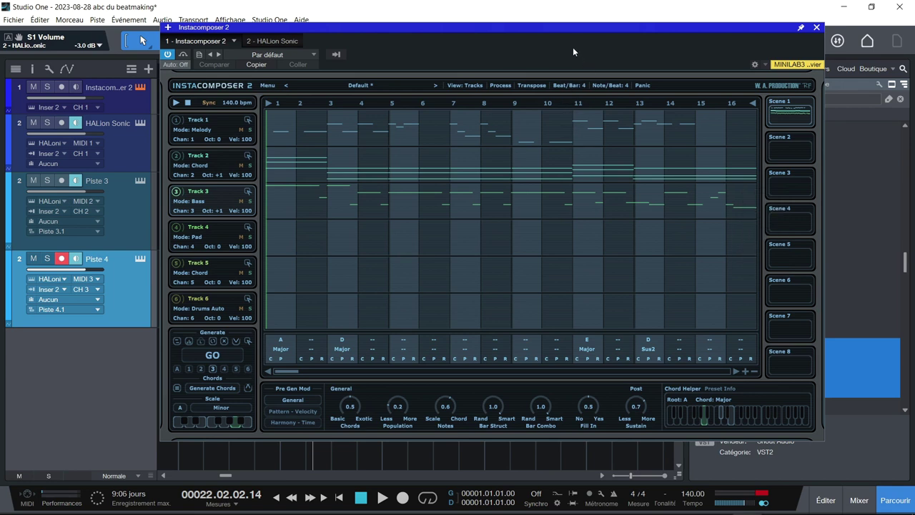
Play the song from the start and regenerate the bass line on Instacomposer 2's Track 3 twice.
key(comma)
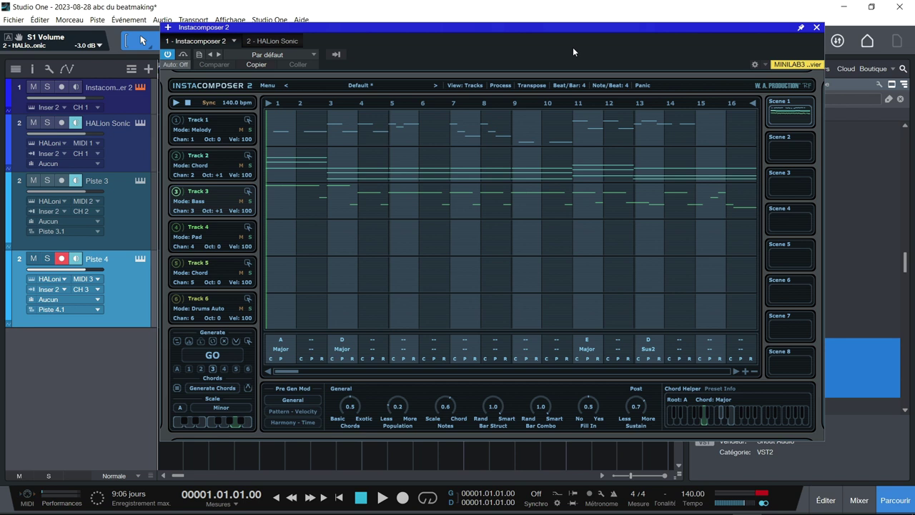
key(space)
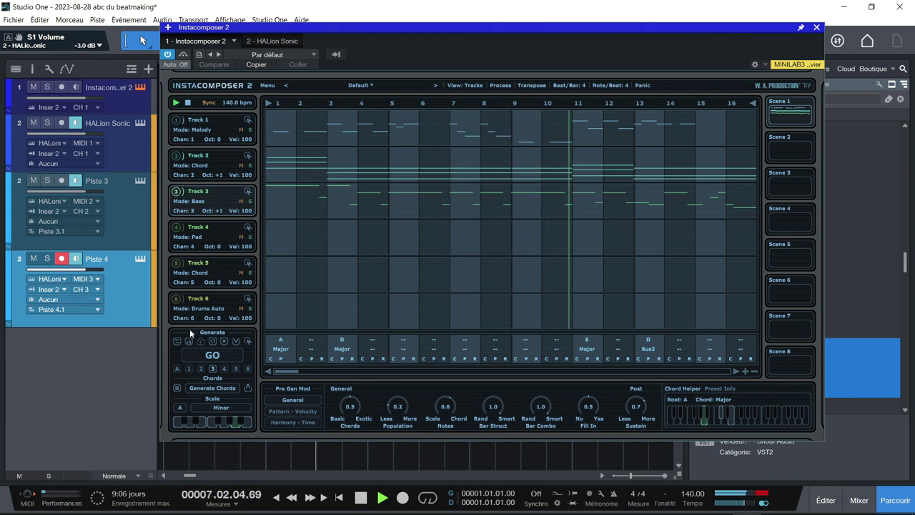
click(176, 192)
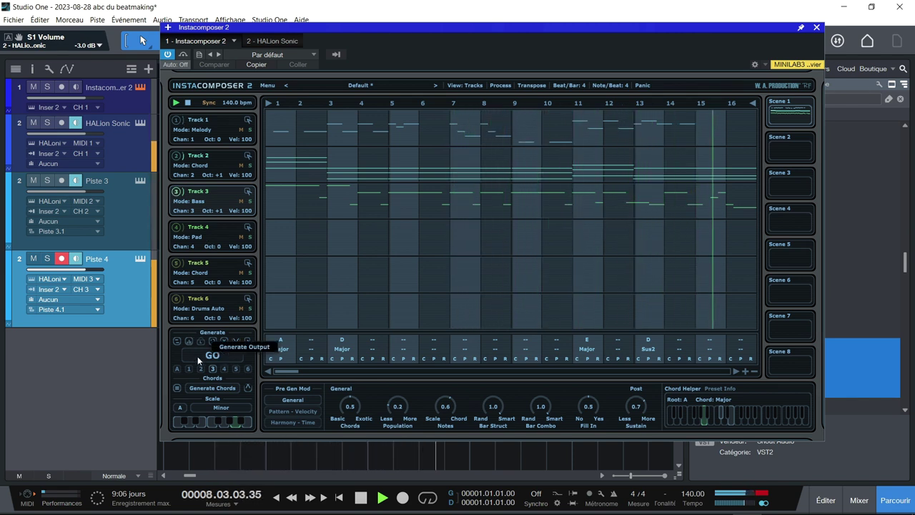
click(199, 360)
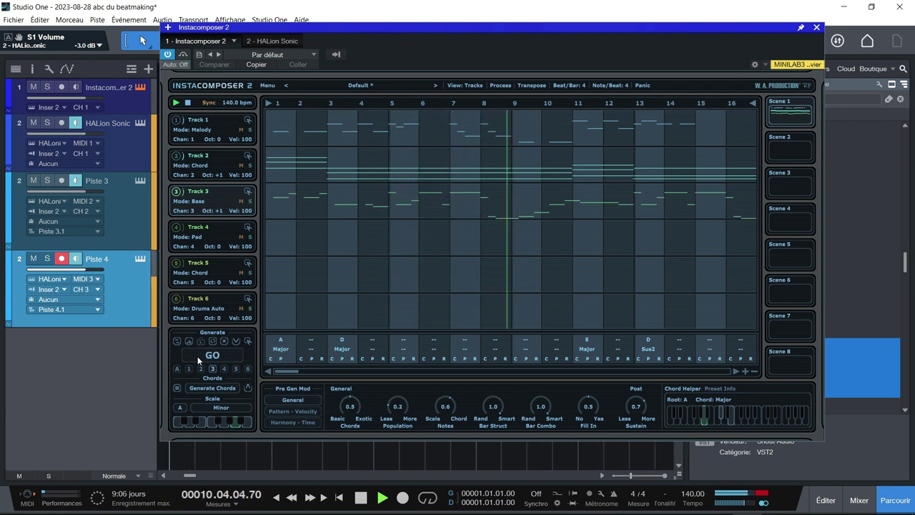
click(199, 361)
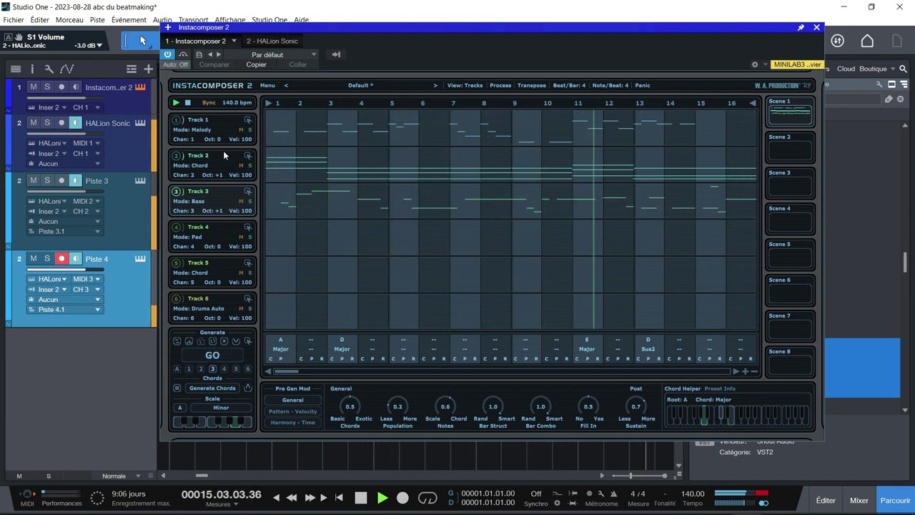
During playback, regenerate the melody on Instacomposer 2's Track 1, and stop the song.
click(178, 156)
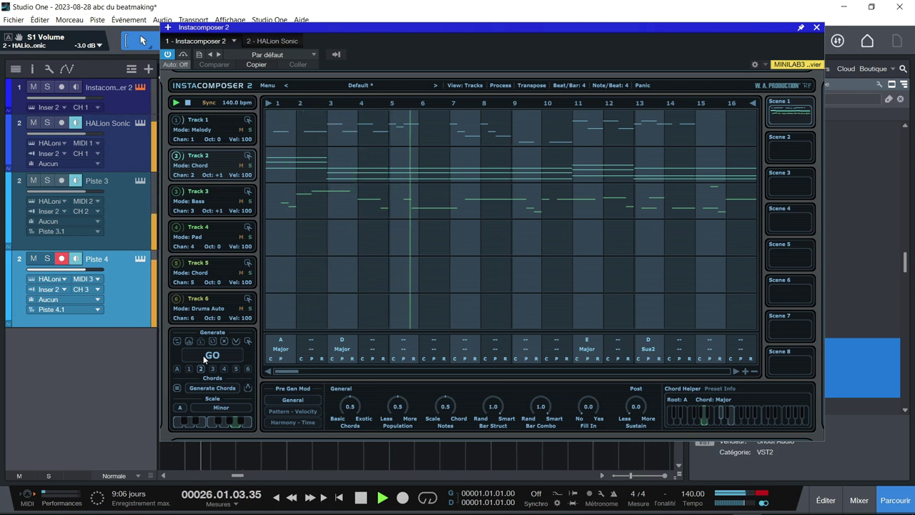
click(176, 123)
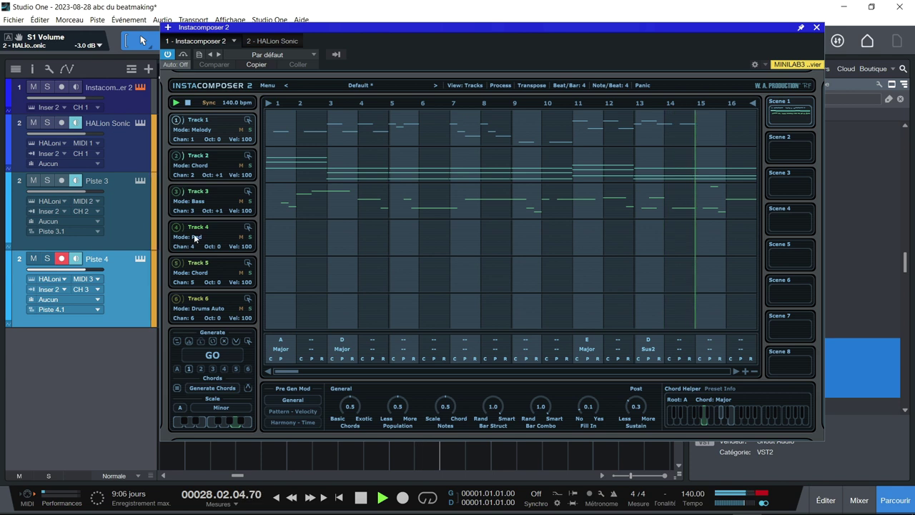
click(205, 356)
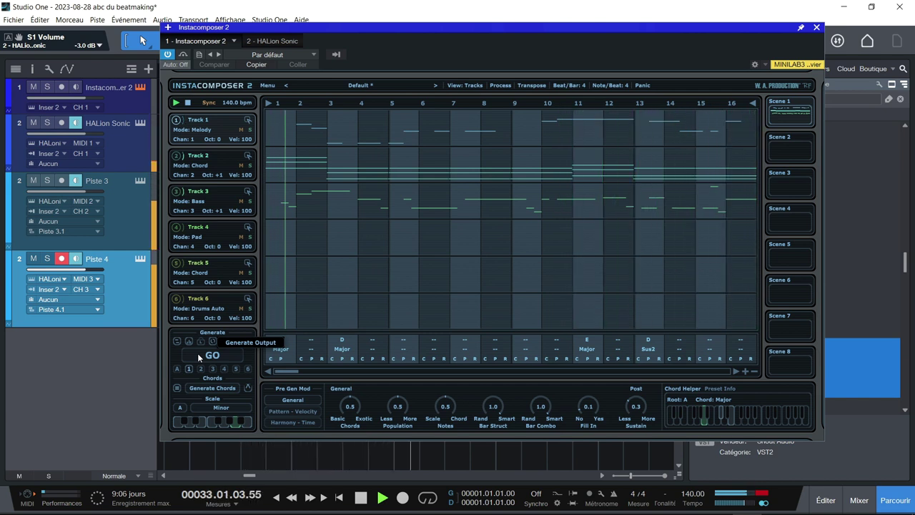
key(space)
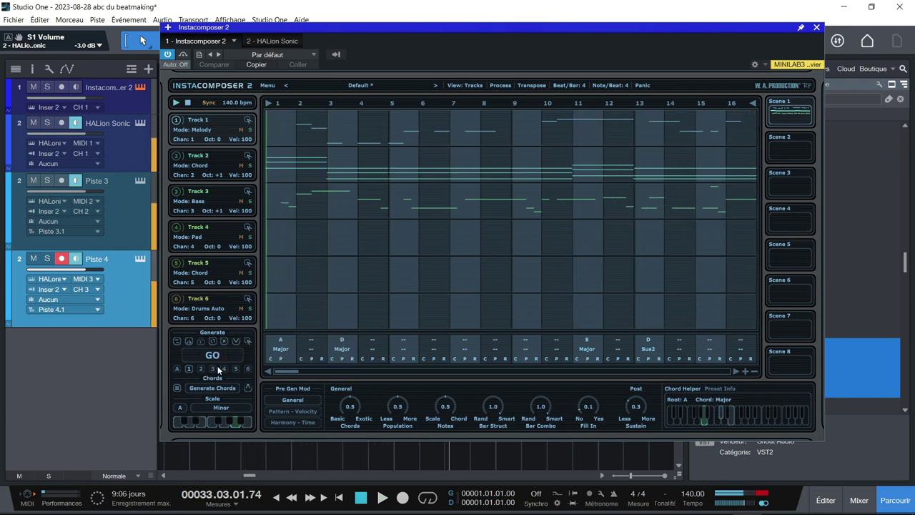
Change Instacomposer 2's scale root to C, play the transposed song from the start, open Track 2's octave choices and stop.
click(180, 407)
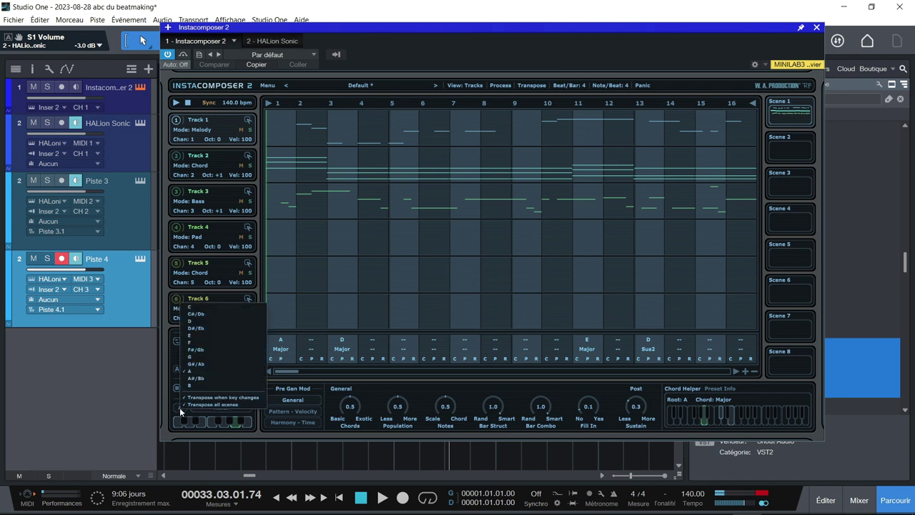
click(198, 307)
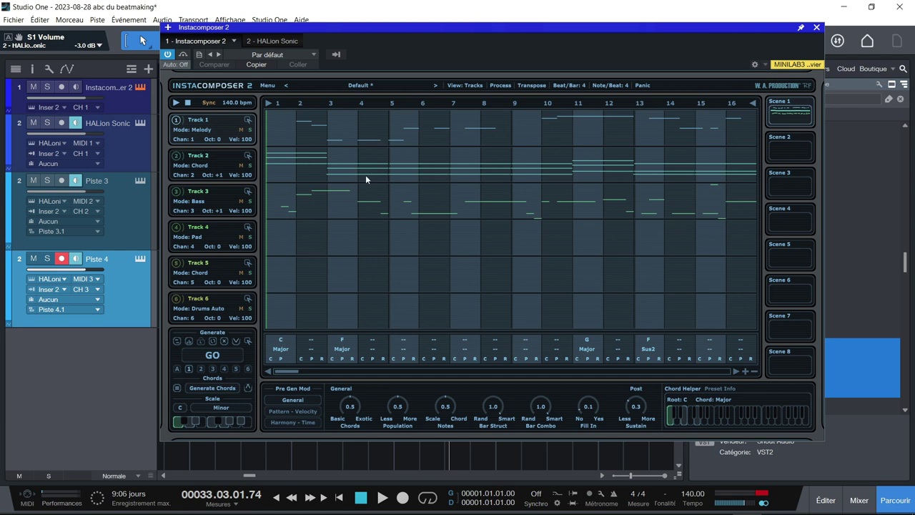
key(space)
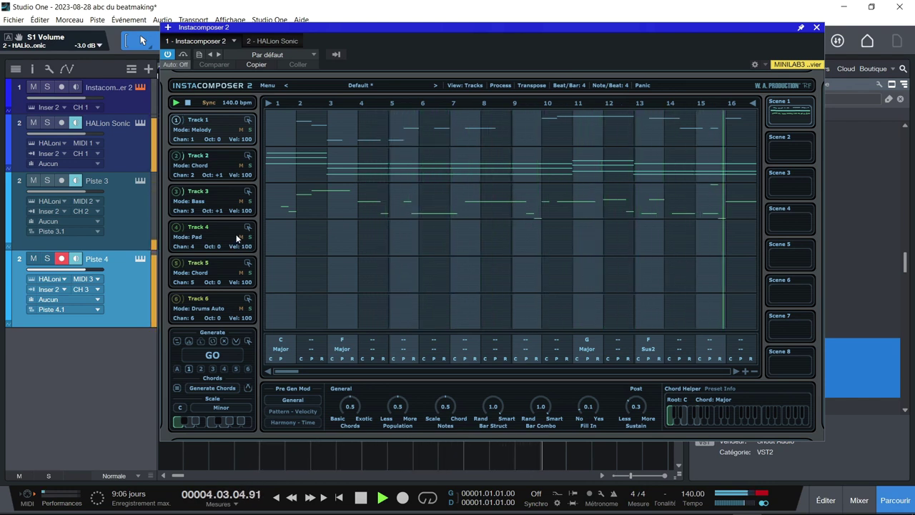
click(218, 174)
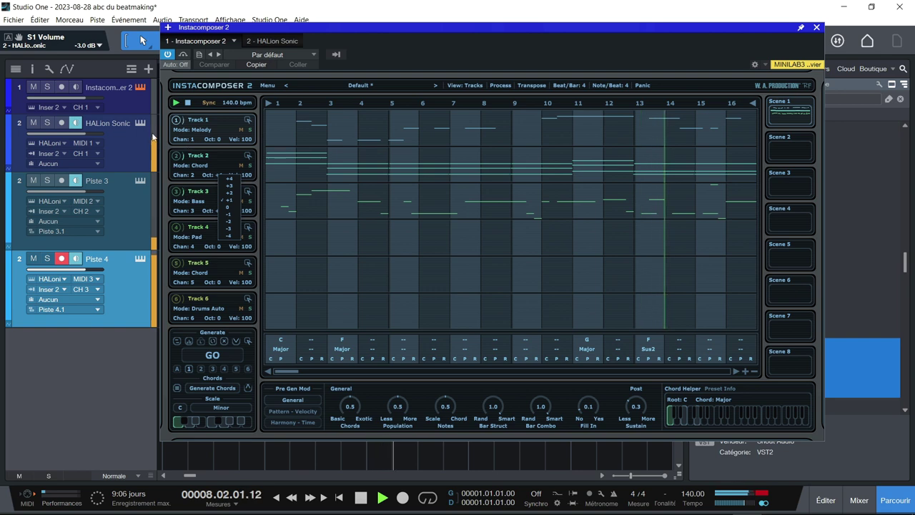
key(space)
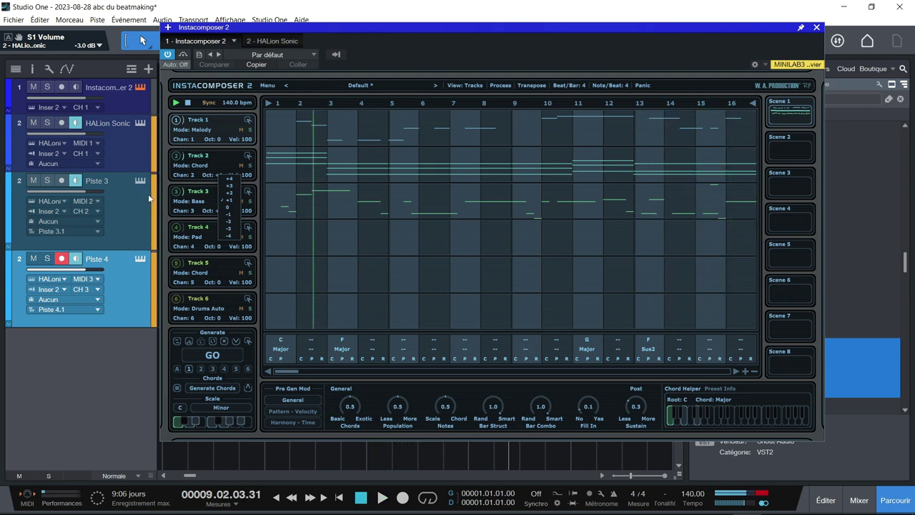
In HALion Sonic, replace 80s String Ensemble in slot 2 with Hard Grand Piano from the HS SE Artist piano programs.
click(143, 183)
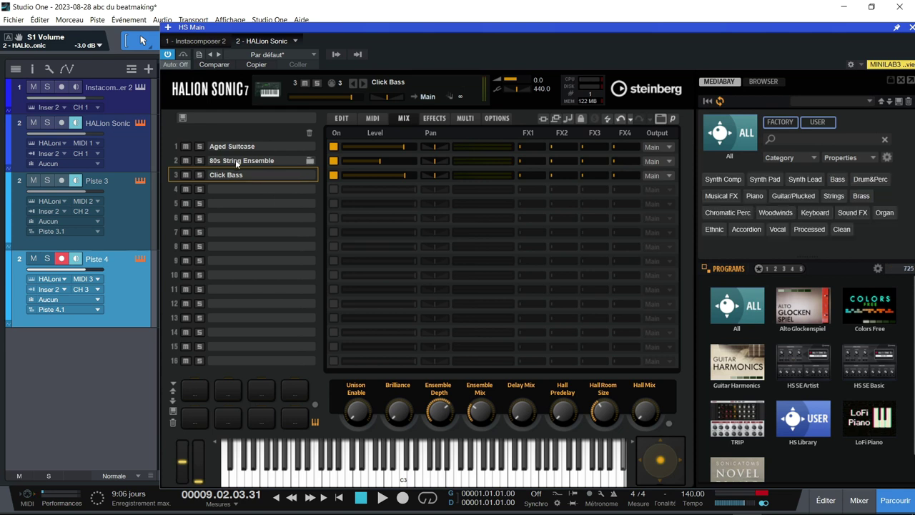
click(239, 161)
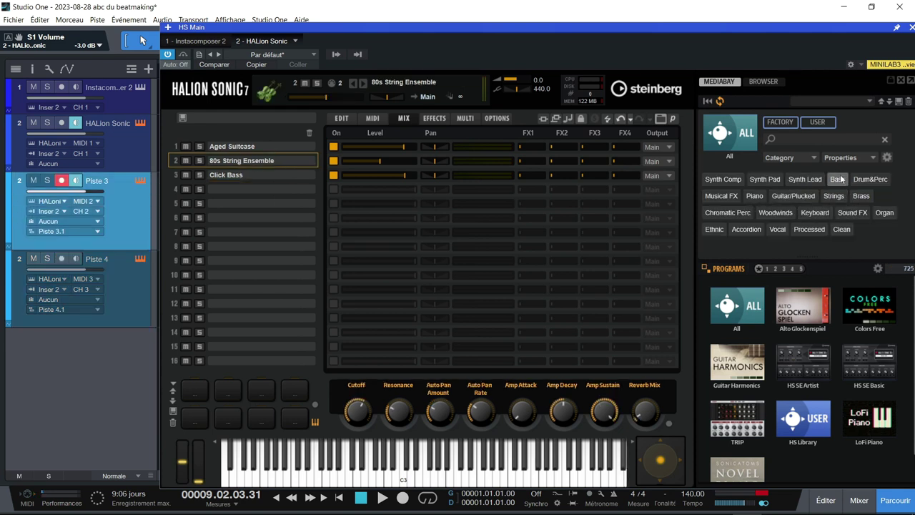
click(755, 195)
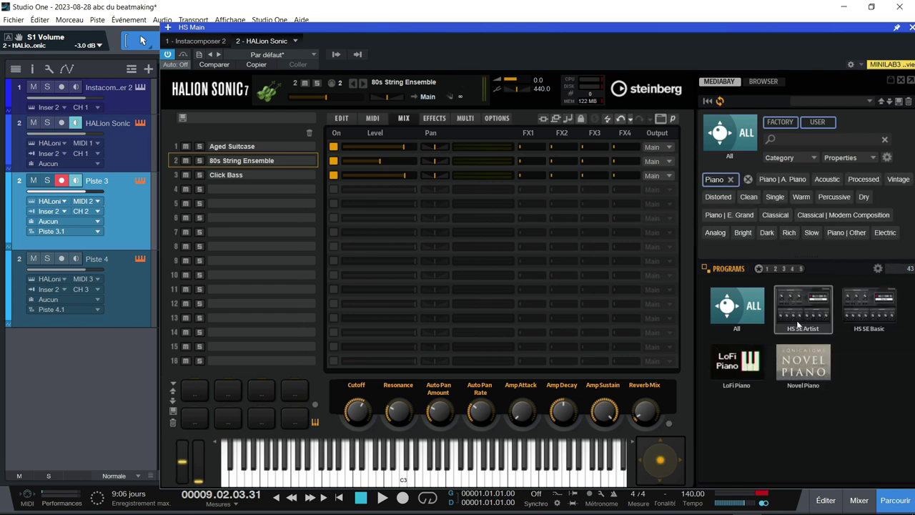
click(800, 306)
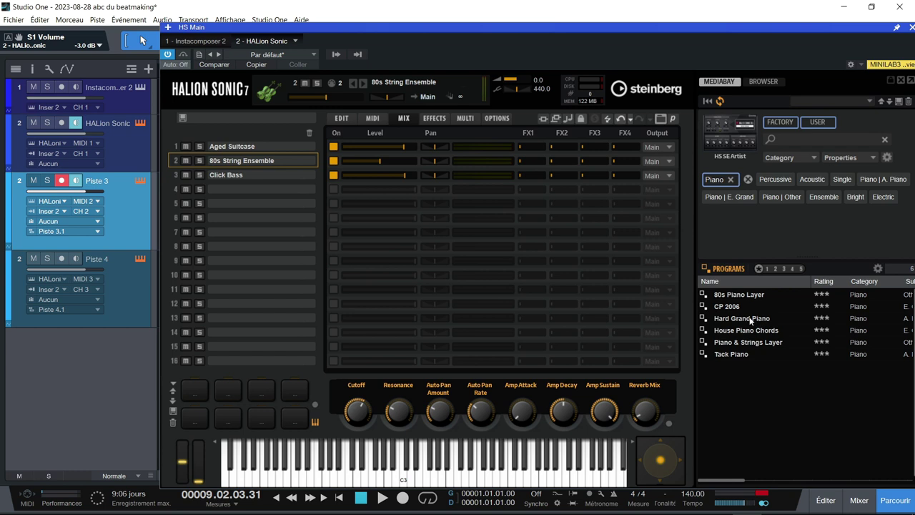
double_click(749, 319)
Play the song from the start, turn on monitoring for Piste 4 and stop.
key(Home)
key(space)
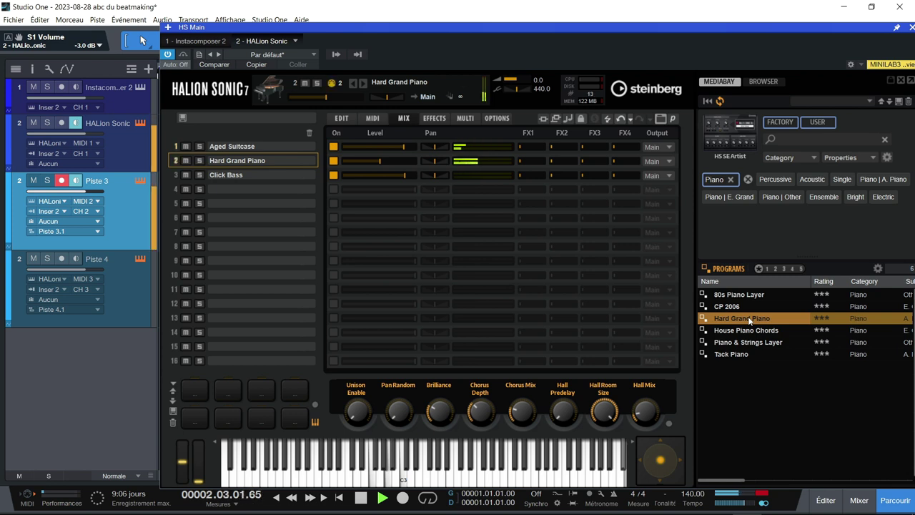
click(76, 259)
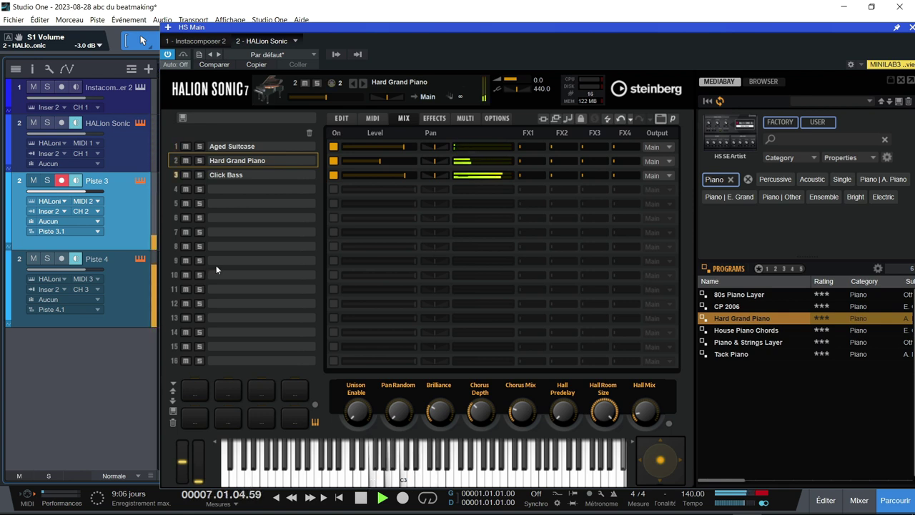
key(space)
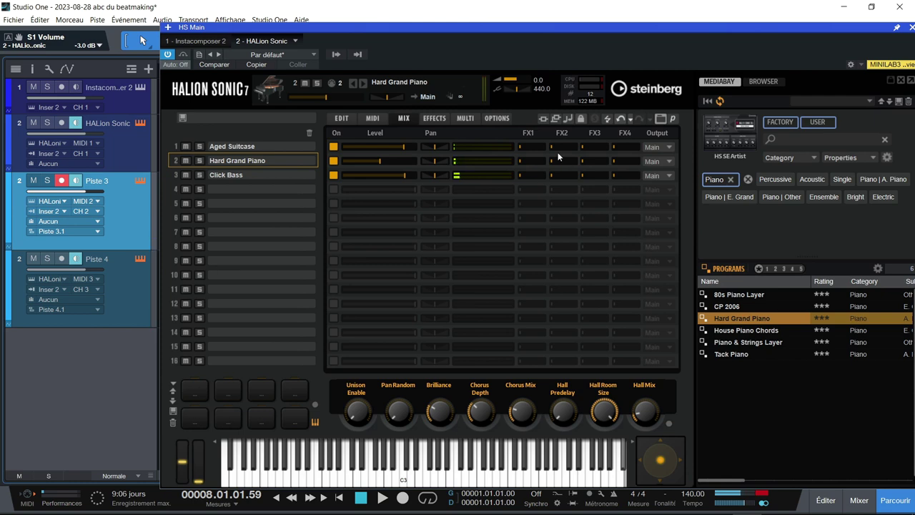
Close the HALion Sonic window and review Instacomposer 2 and HALion Sonic again from their tracks.
drag(771, 27, 684, 19)
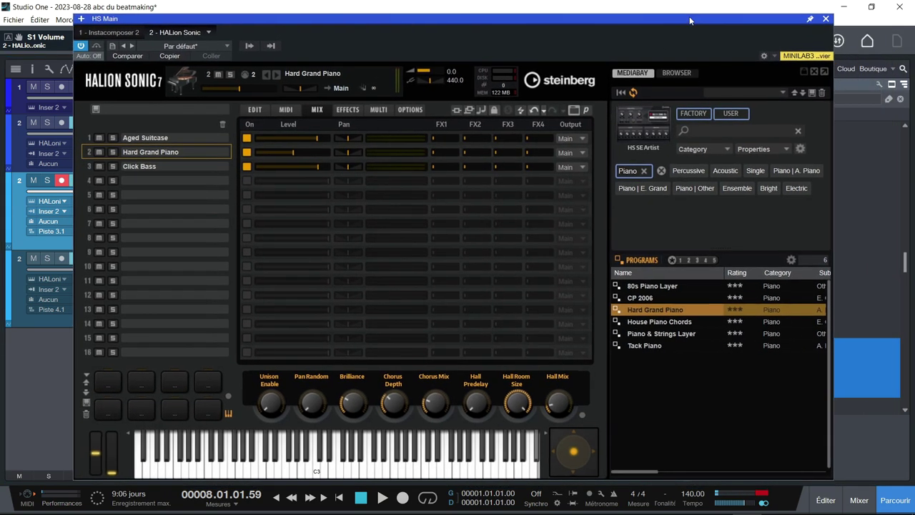
click(826, 22)
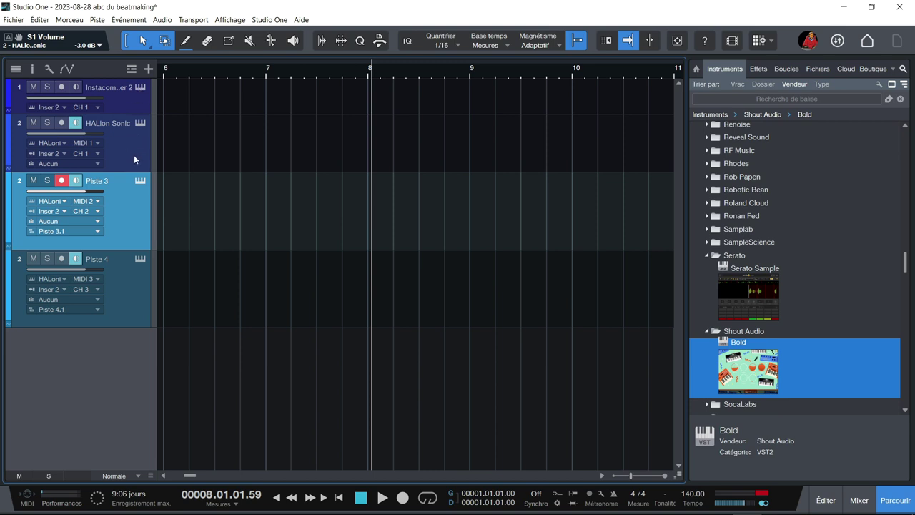
click(137, 87)
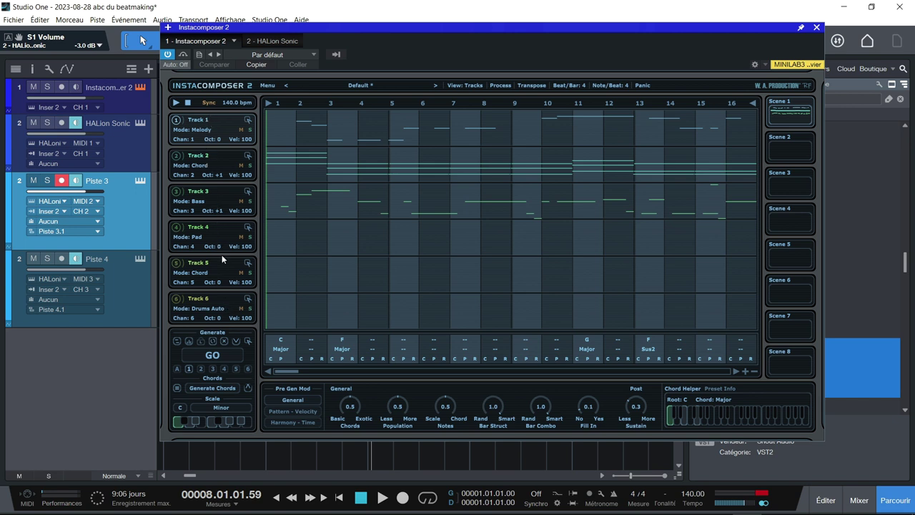
click(141, 123)
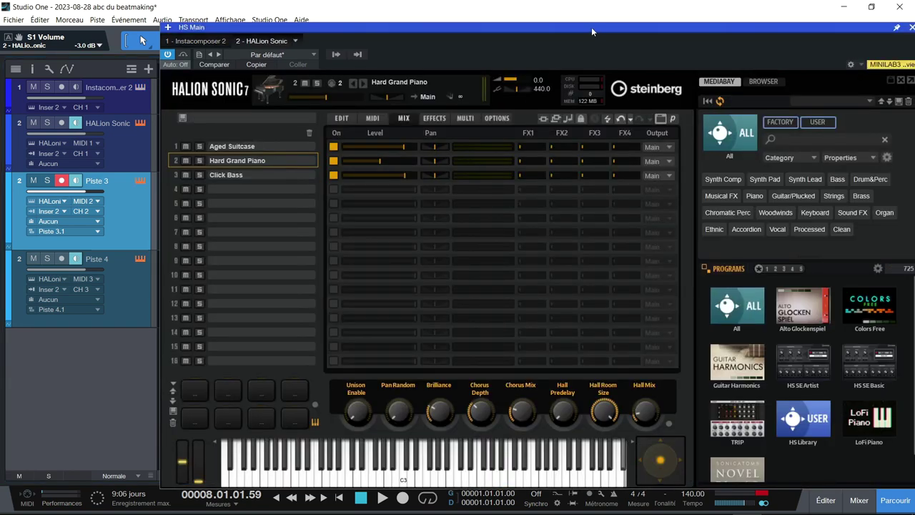
drag(592, 30, 527, 11)
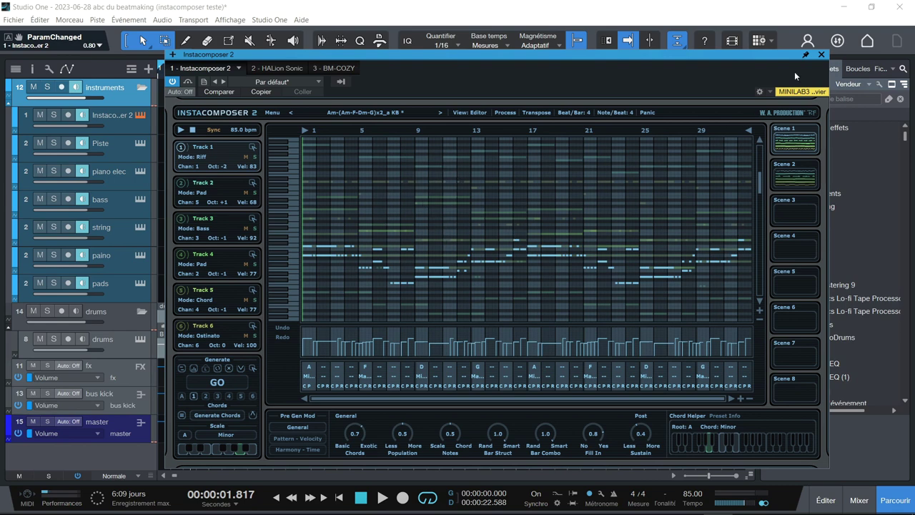
In the instacomposer teste project, examine HALion Sonic's program slots and outputs and the BM-COZY drum instrument, and close the window.
click(822, 54)
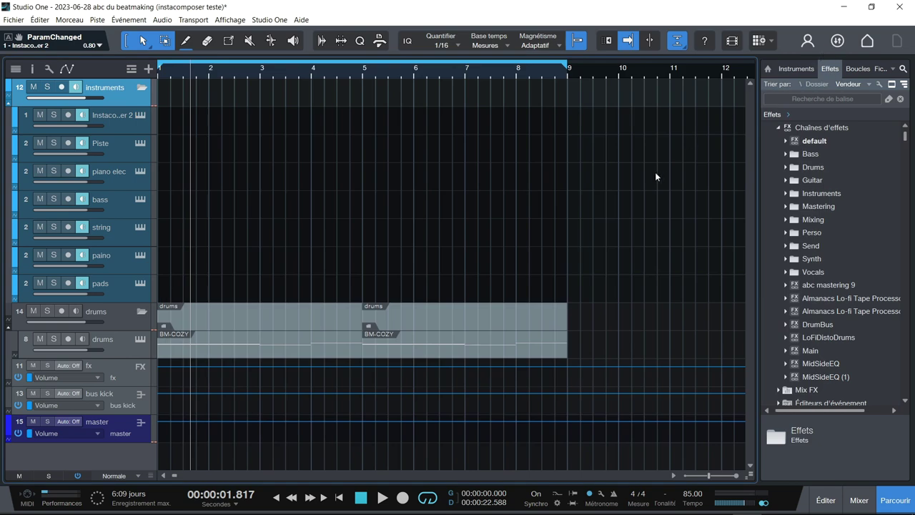
click(140, 145)
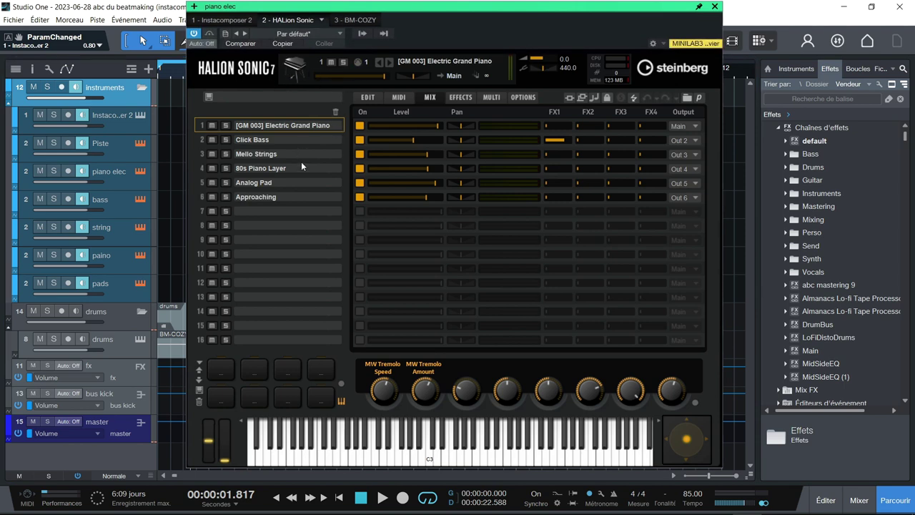
click(364, 20)
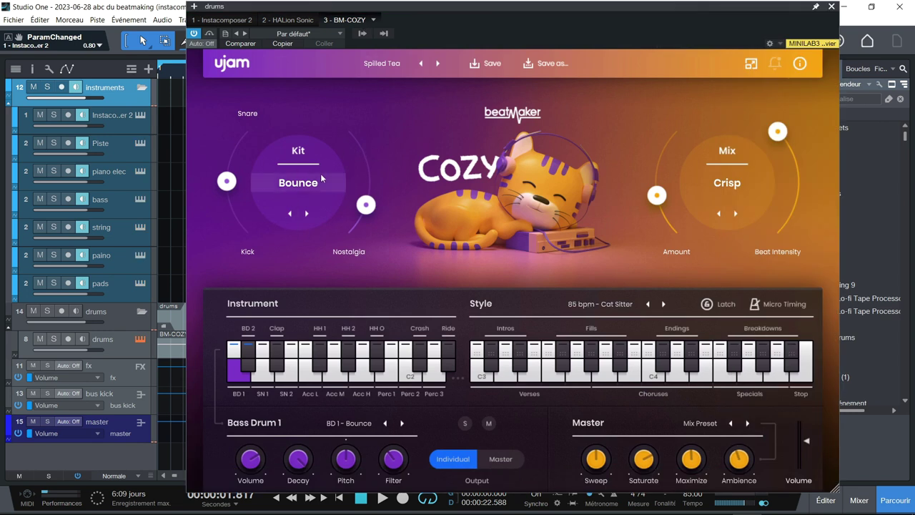
click(233, 362)
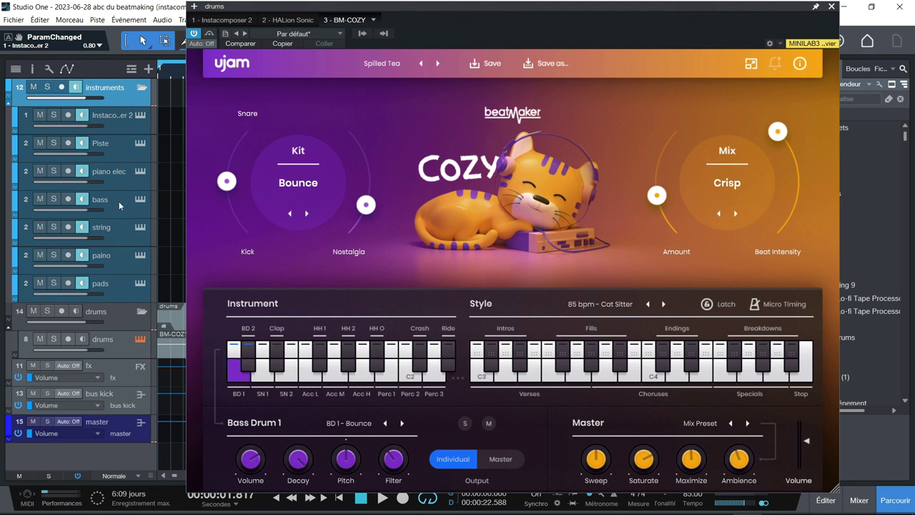
click(141, 199)
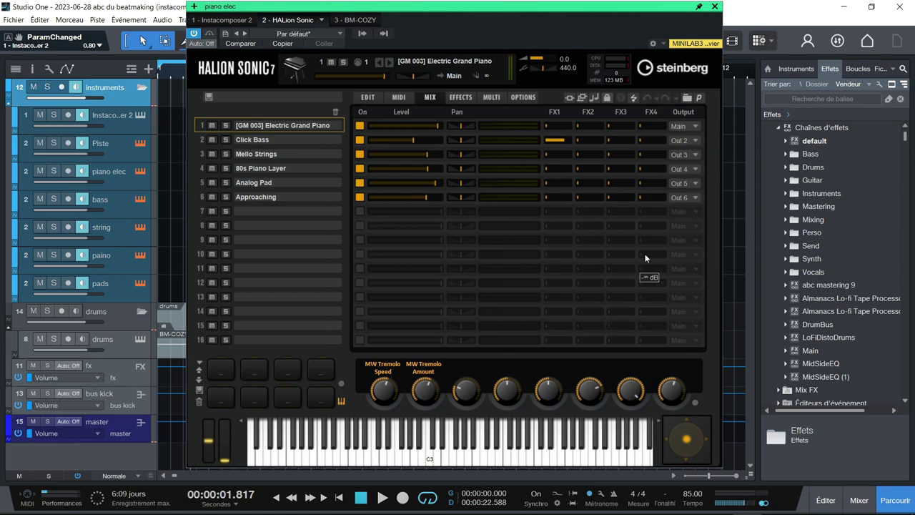
click(715, 7)
Show the mixer and play the loop from the start.
key(F3)
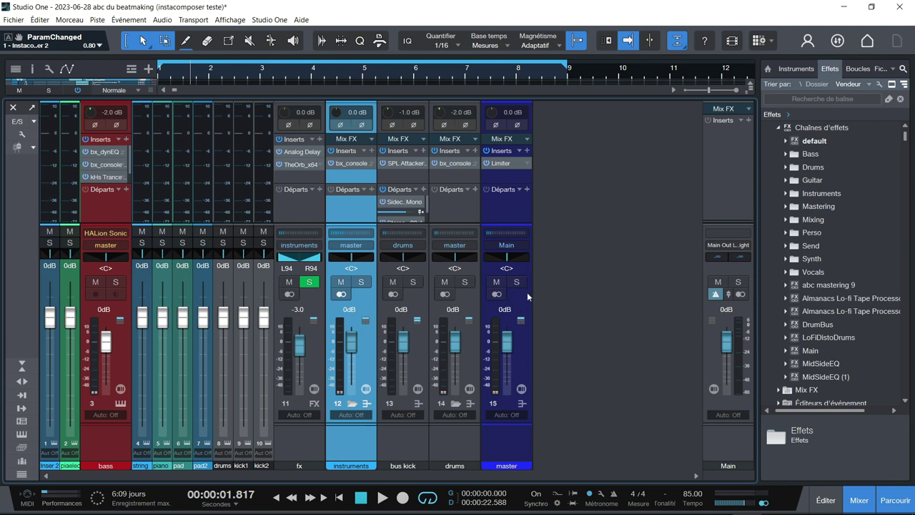
key(Home)
key(space)
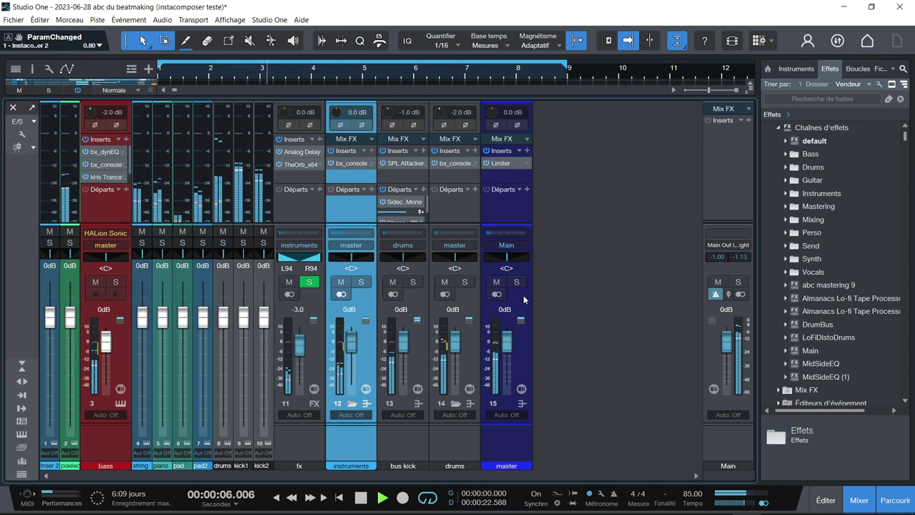
Solo the piano elec and bass channels during playback and check the program level meters in HALion Sonic.
click(68, 243)
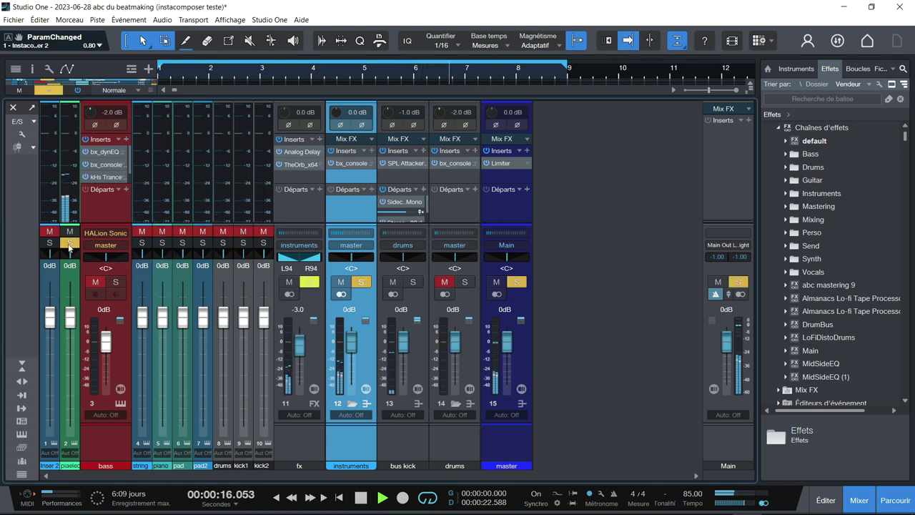
click(118, 284)
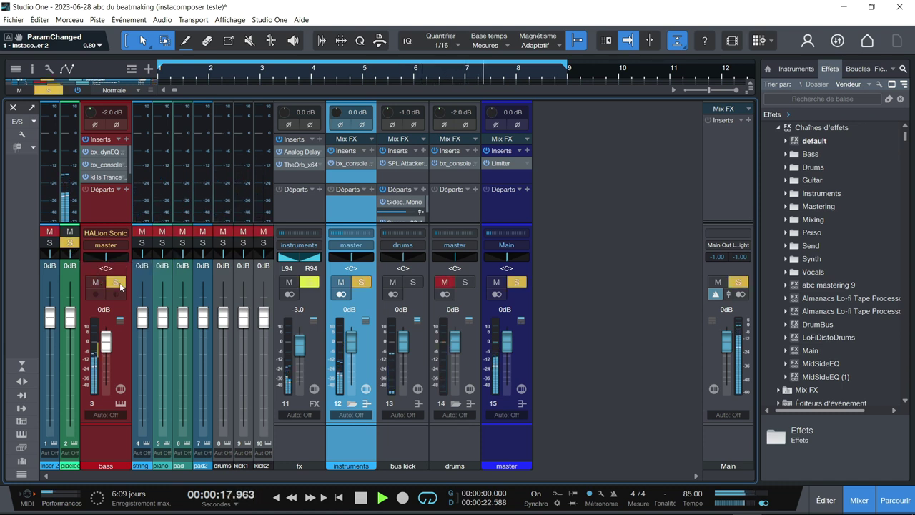
click(120, 403)
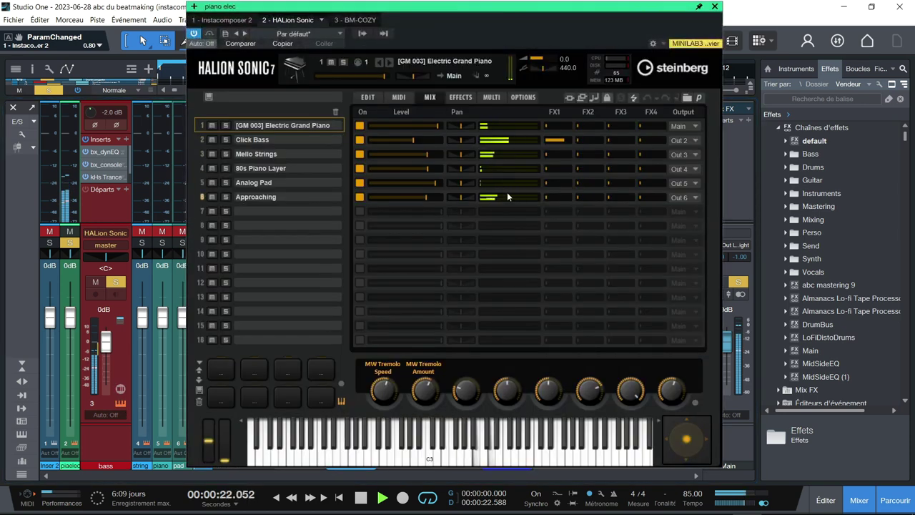
click(714, 8)
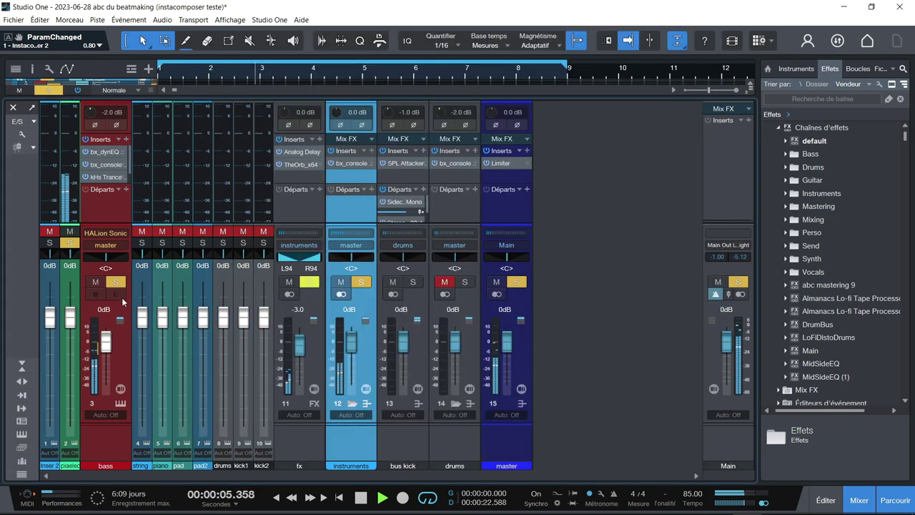
Add the string, piano, pad, pad2, drums, kick1 and kick2 channels to the solo one after another during playback.
click(143, 244)
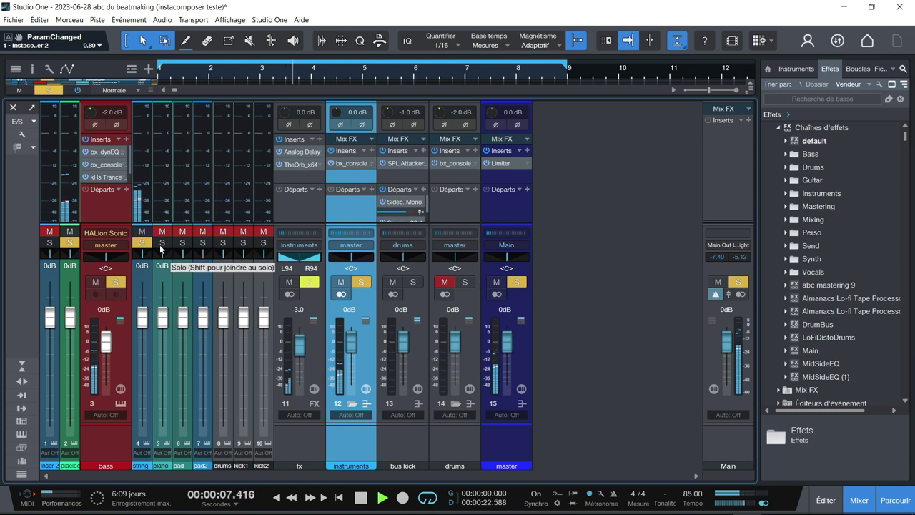
click(162, 247)
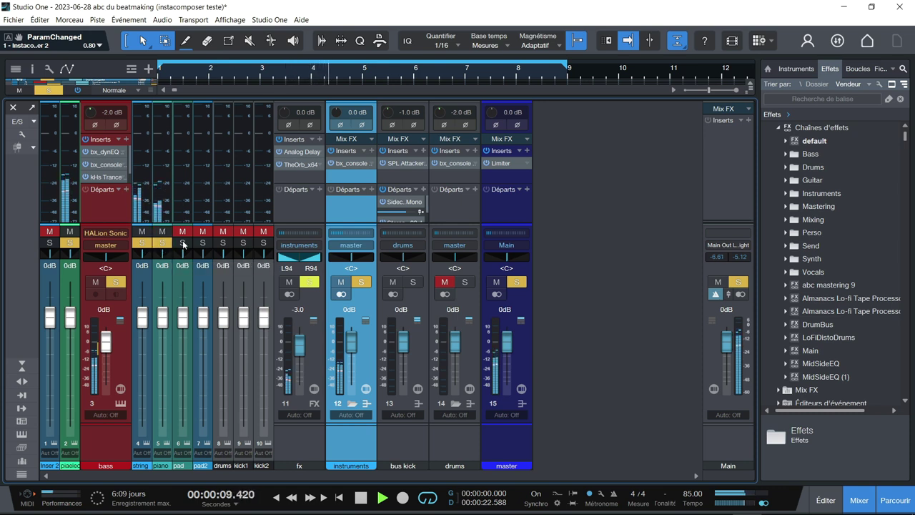
click(184, 244)
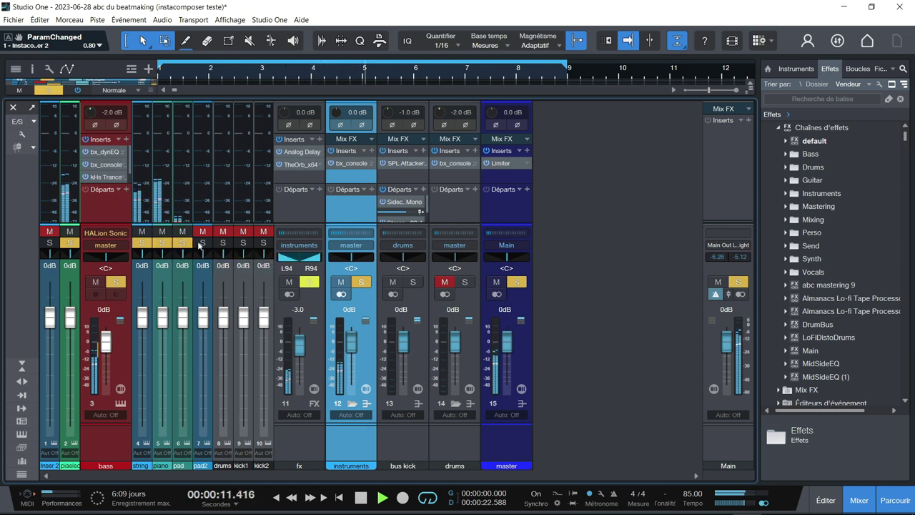
click(203, 244)
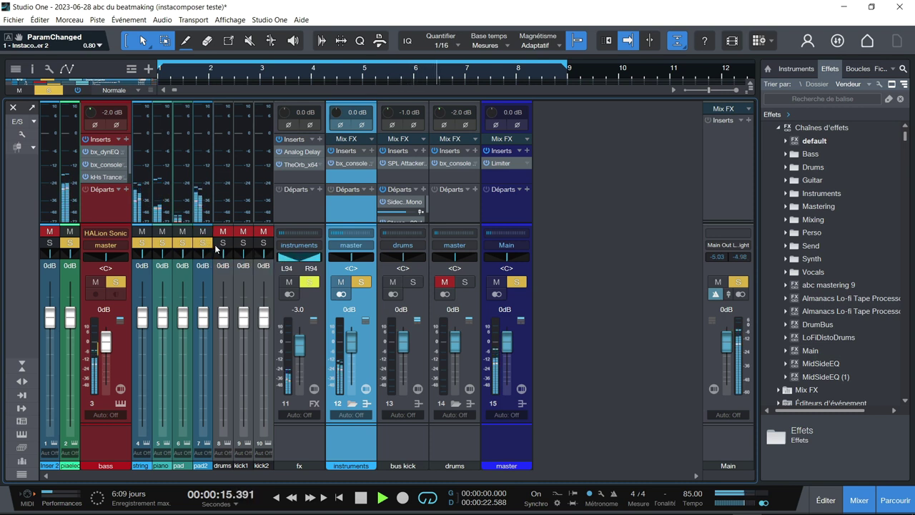
click(220, 247)
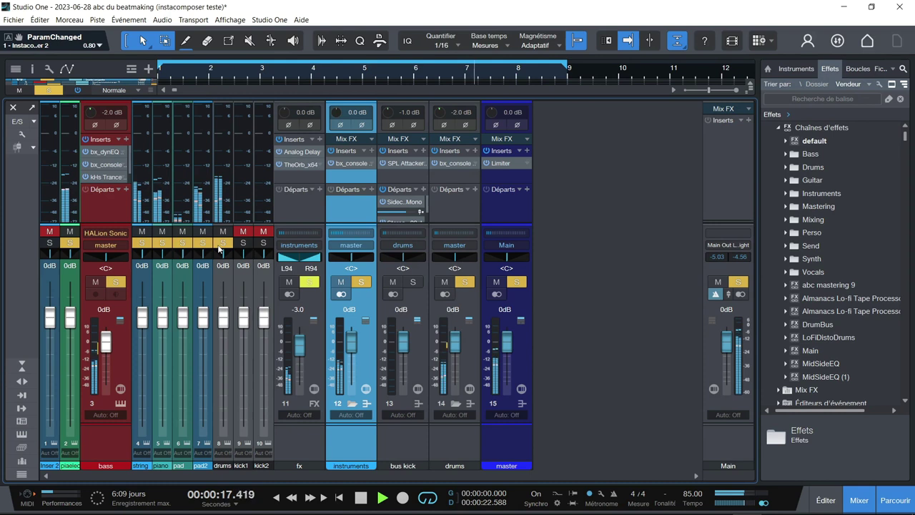
click(244, 243)
click(263, 244)
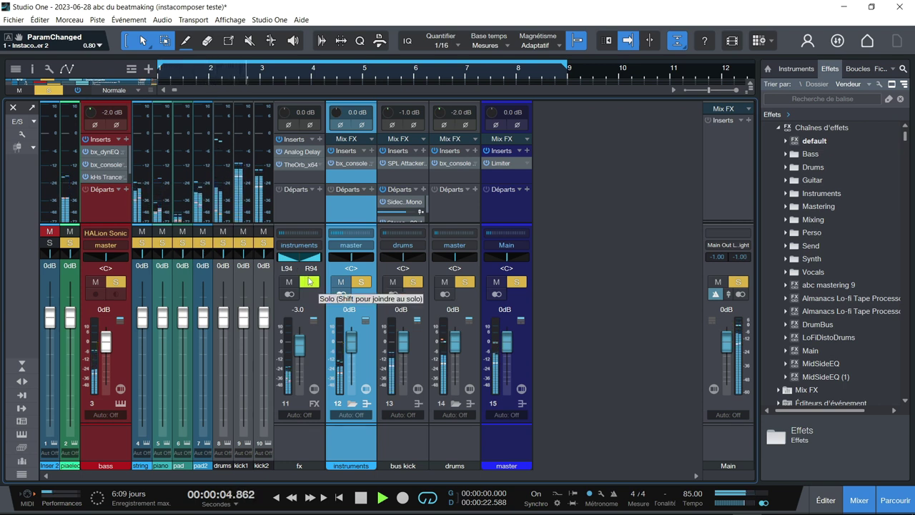
Clear all channel solos, stop playback and hide the mixer.
click(48, 90)
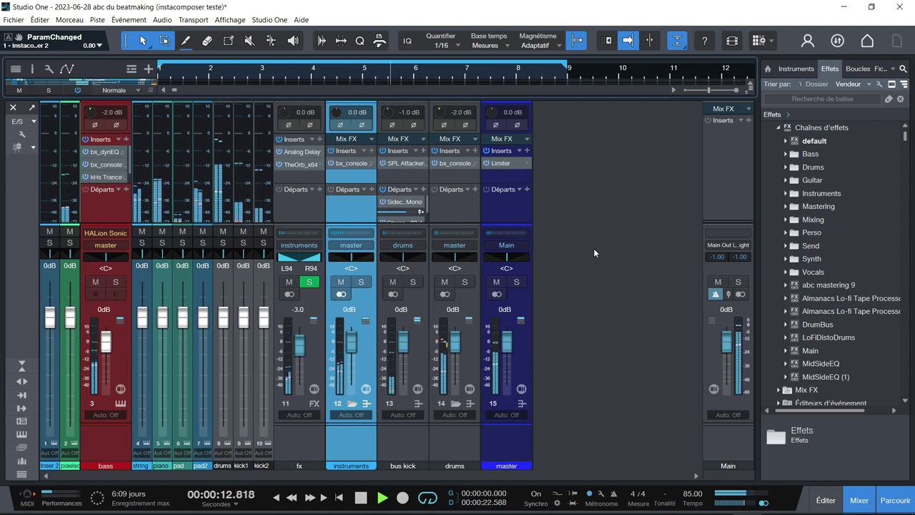
key(space)
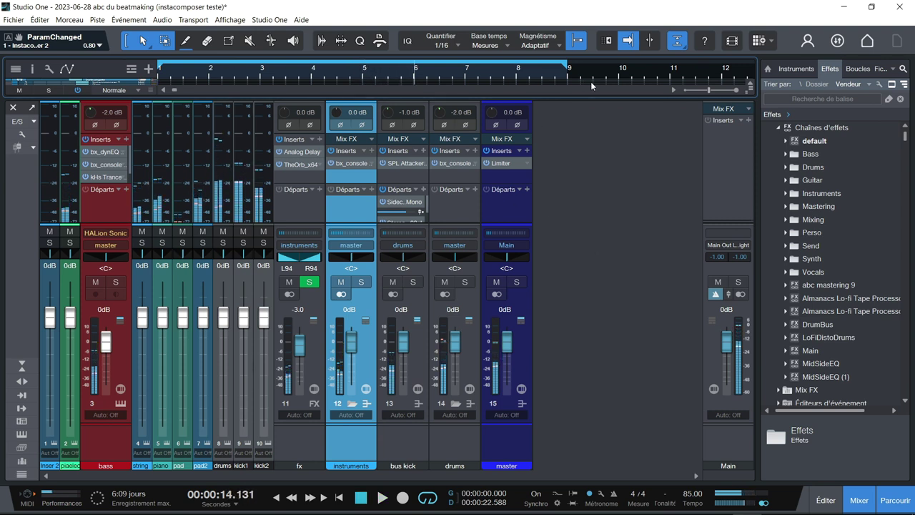
key(F3)
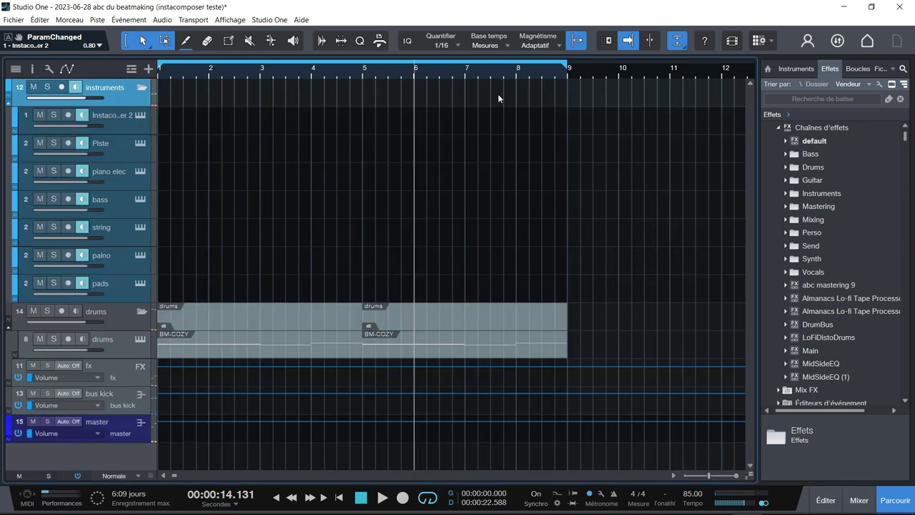
Open Instacomposer 2 from its track and place its window beside the track list with all scenes in view.
click(138, 116)
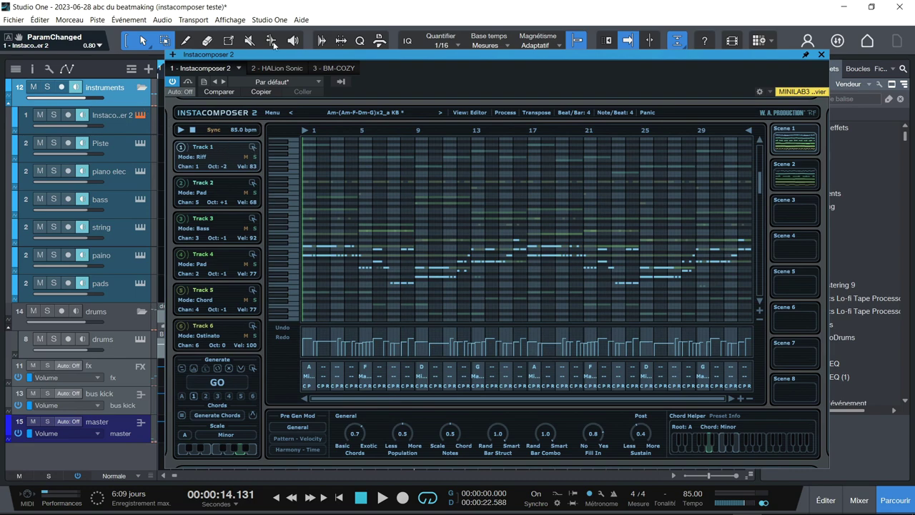
drag(268, 55, 563, 44)
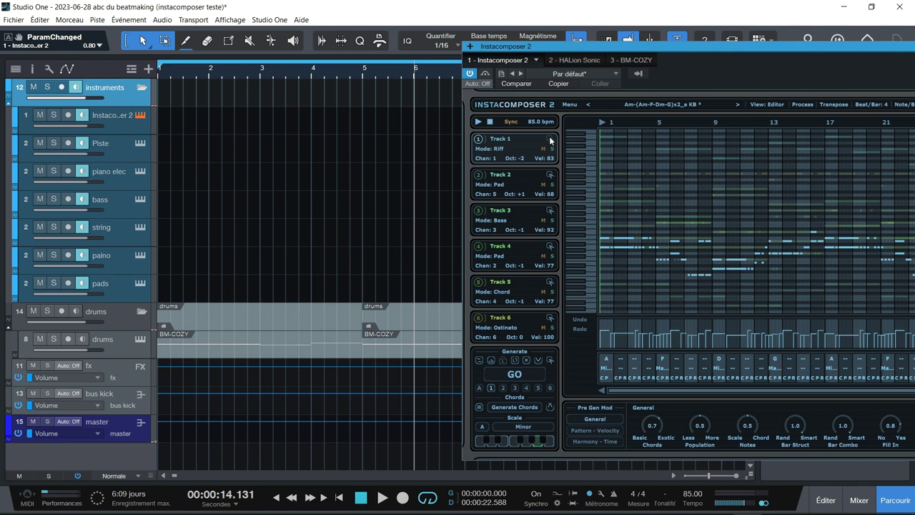
mouse_move(549, 136)
mouse_down()
mouse_move(339, 148)
mouse_move(297, 115)
mouse_move(249, 118)
mouse_move(540, 147)
mouse_up()
drag(809, 48, 581, 68)
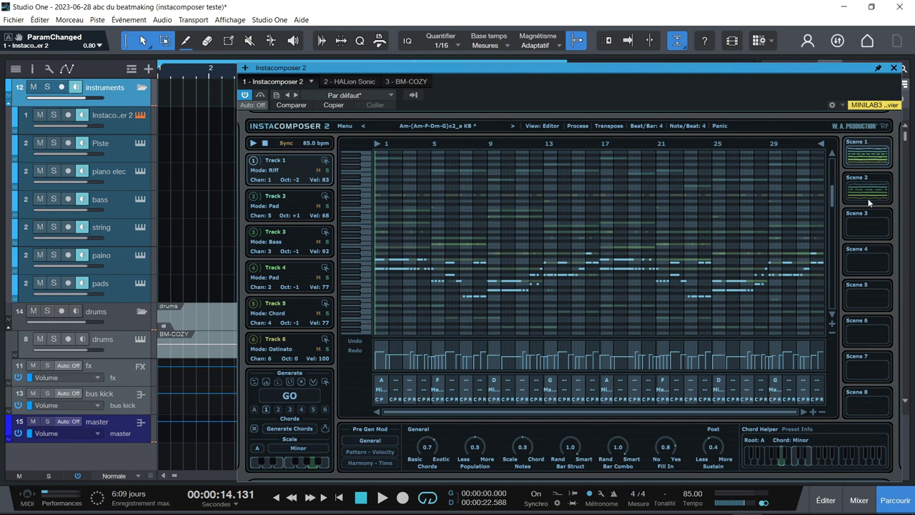
Examine Scene 1's save and MIDI options and the Factory 01 preset list, and dismiss both without choosing anything.
right_click(858, 152)
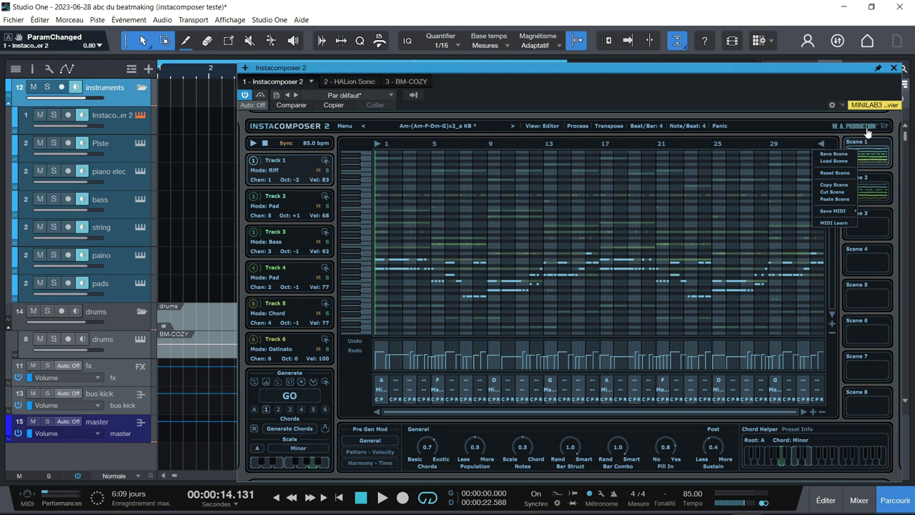
click(890, 143)
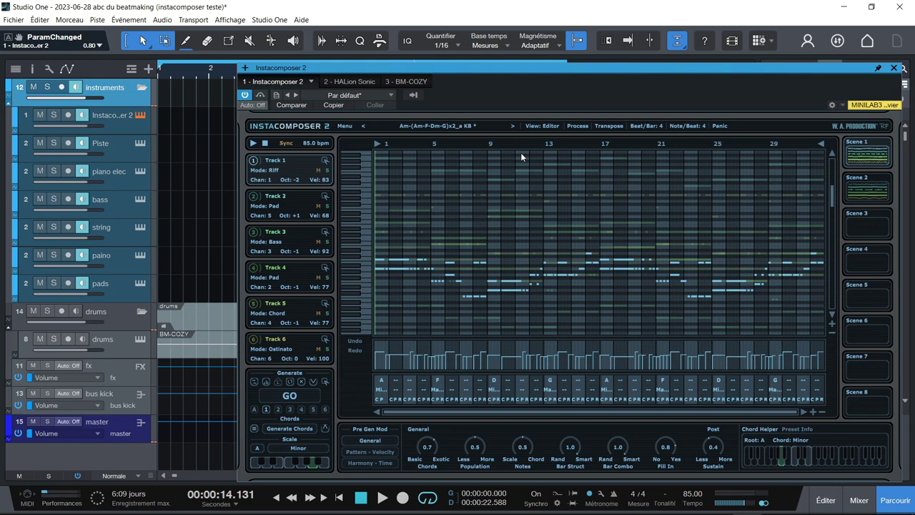
click(430, 123)
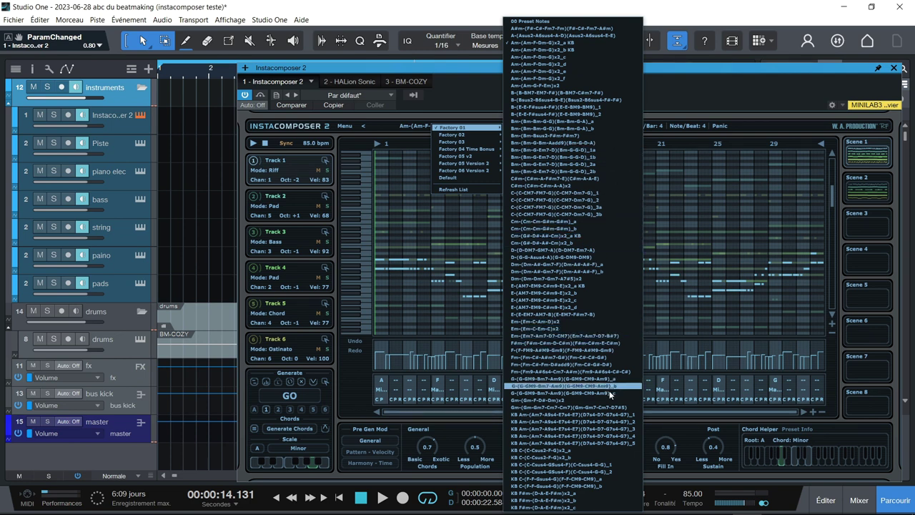
click(788, 90)
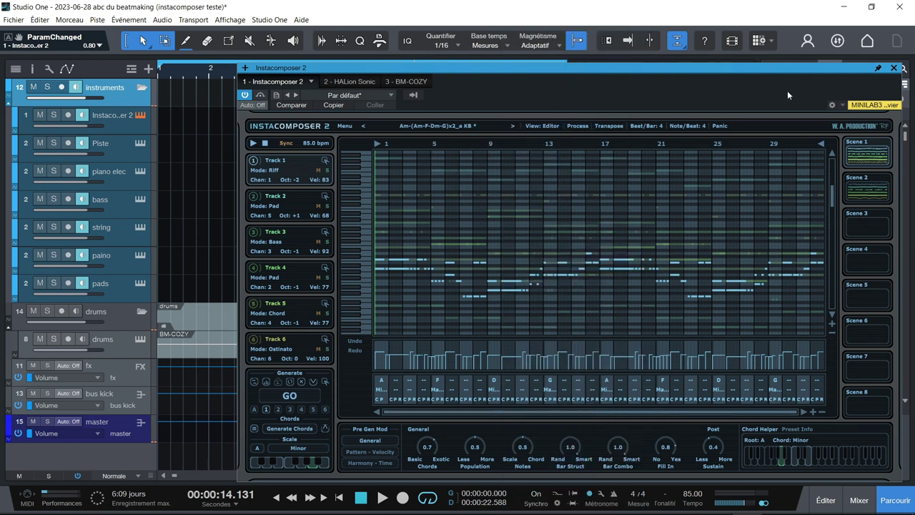